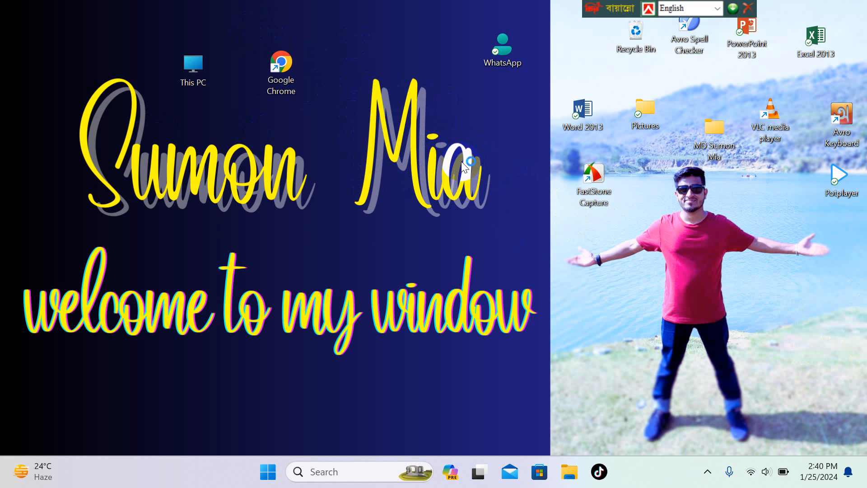
Launch Chrome with the chosen profile and open Facebook from its New Tab shortcut.
{"action": "double_click", "coordinate": [287, 67]}
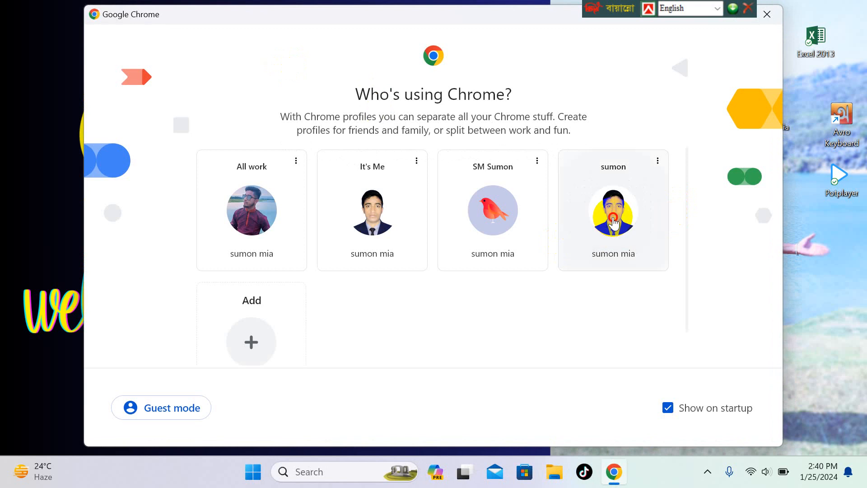
{"action": "left_click", "coordinate": [614, 222]}
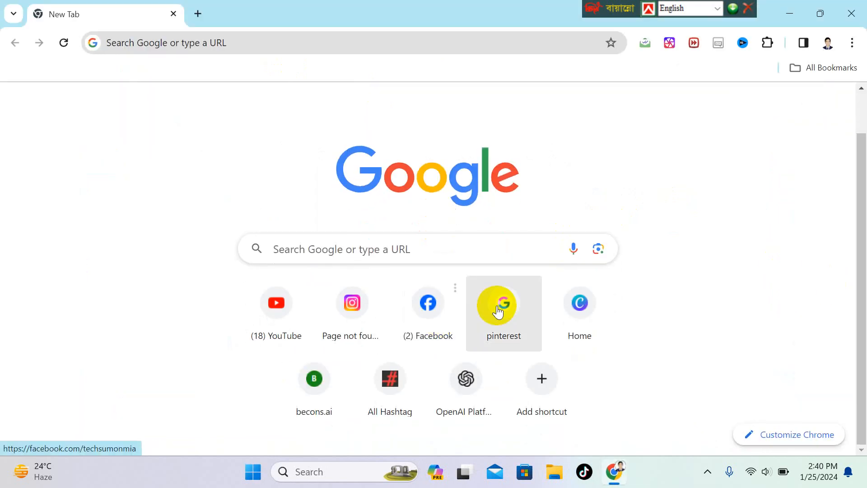
{"action": "left_click", "coordinate": [426, 317]}
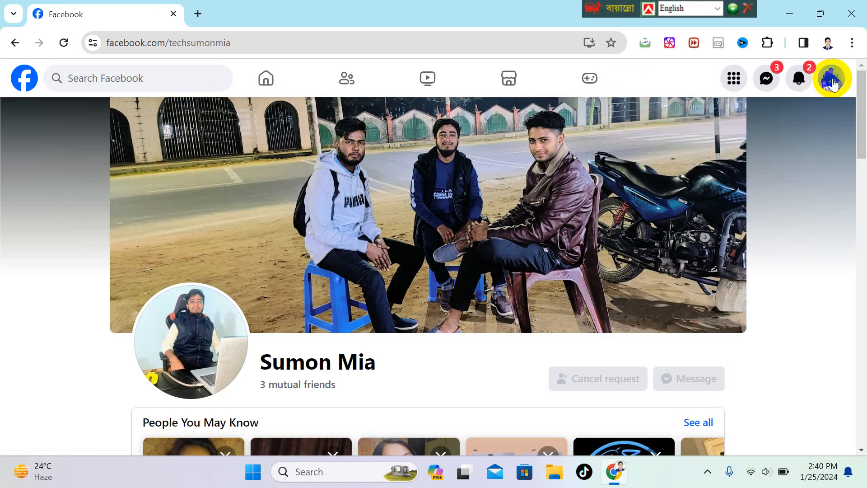
Switch Facebook to the other profile listed in the account menu.
{"action": "left_click", "coordinate": [834, 84]}
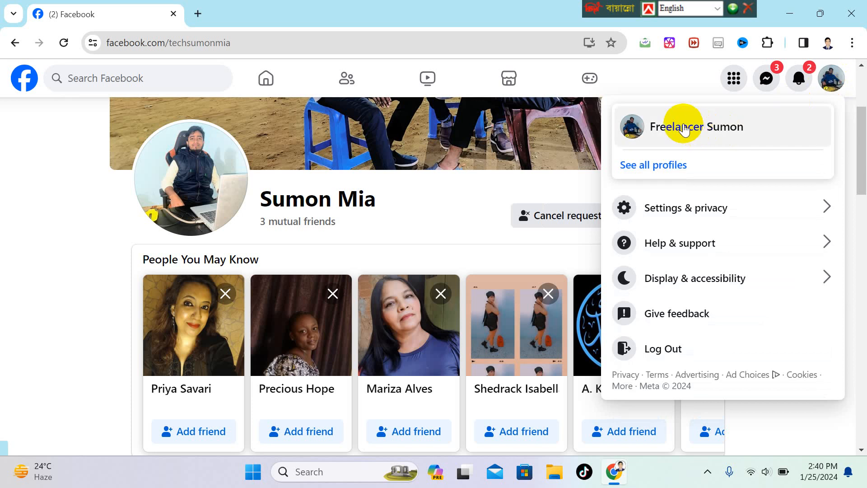
{"action": "left_click", "coordinate": [695, 131]}
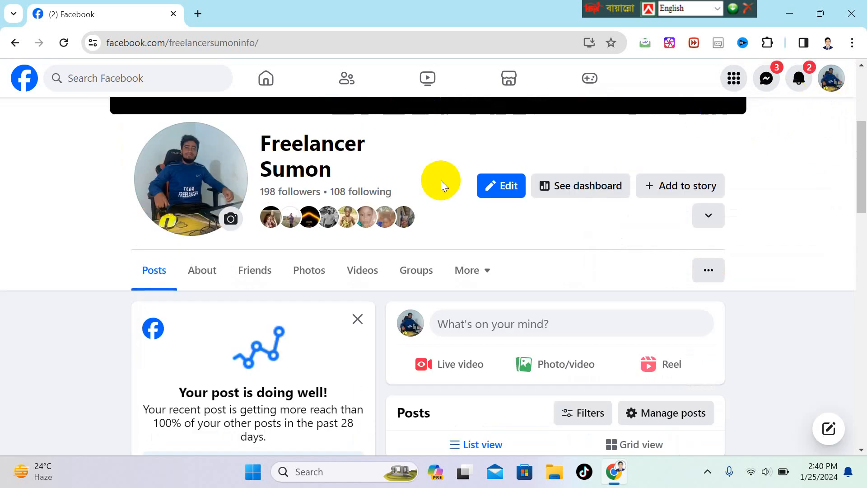
Start a new Page from Menu > Create and name it 'Run with sumon'.
{"action": "left_click", "coordinate": [734, 81]}
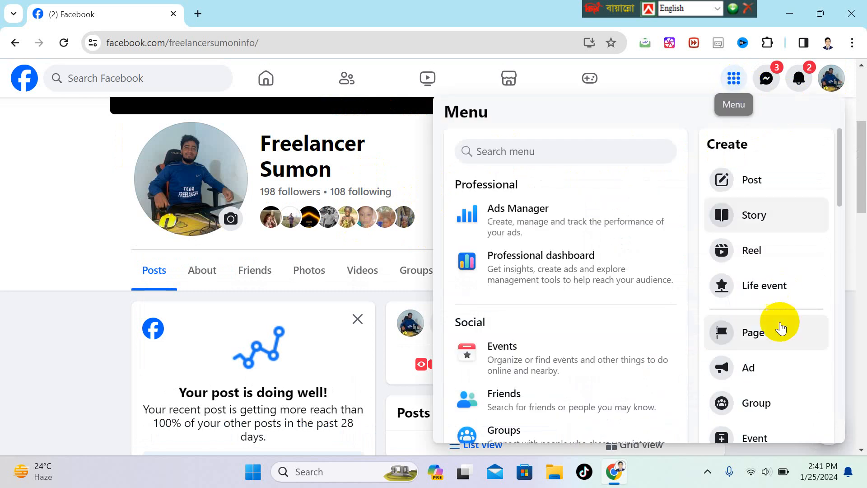
{"action": "left_click", "coordinate": [757, 335]}
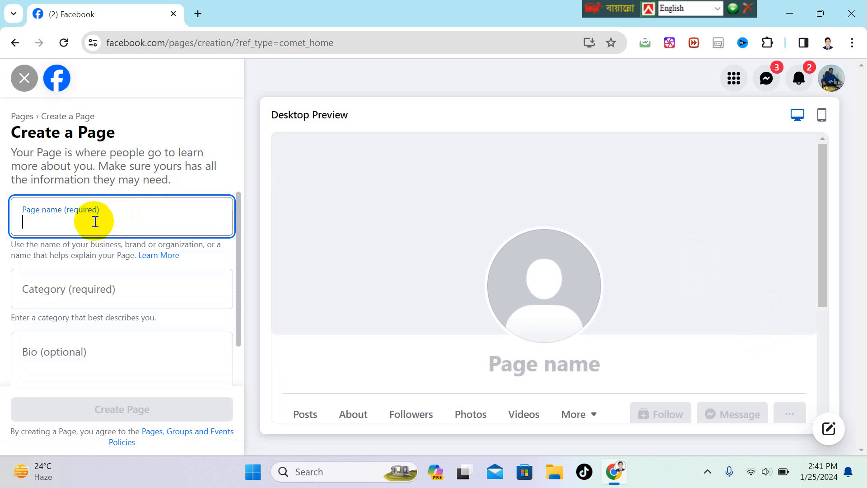
{"action": "type", "text": "RU"}
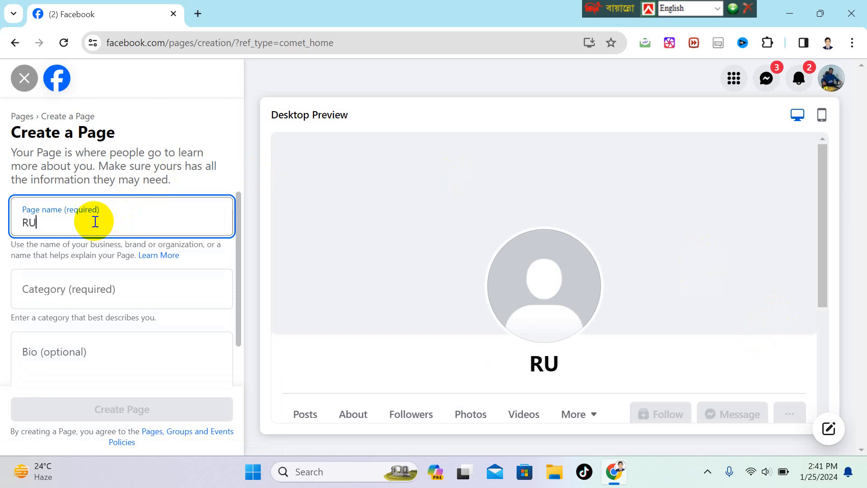
{"action": "key", "text": "BackSpace"}
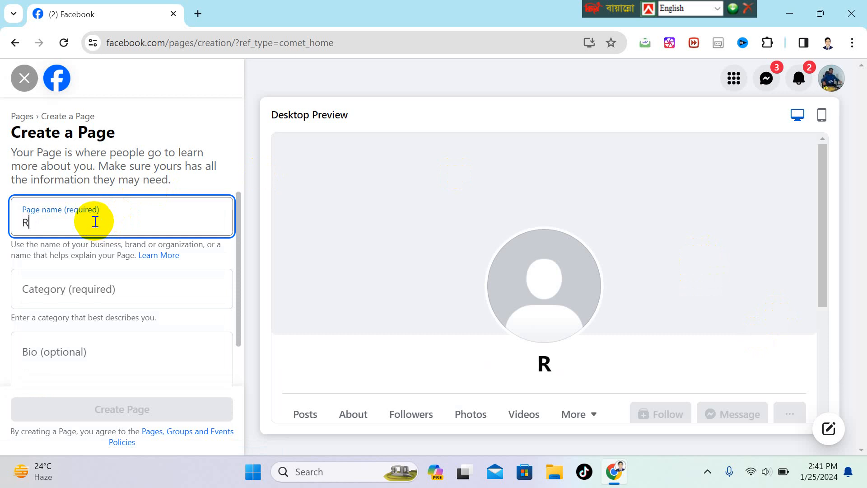
{"action": "type", "text": "un"}
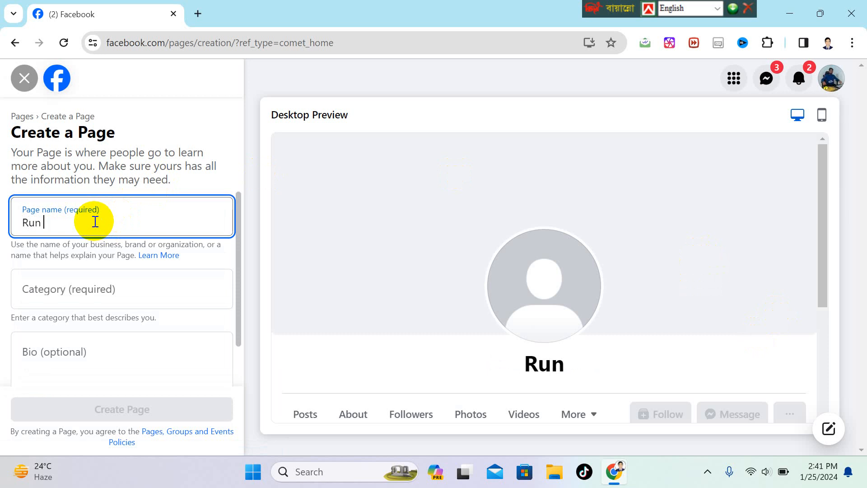
{"action": "type", "text": " wih"}
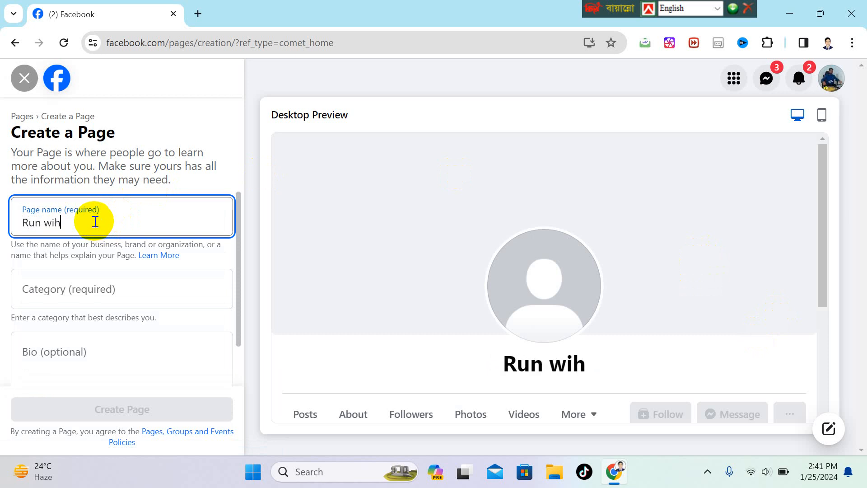
{"action": "key", "text": "BackSpace"}
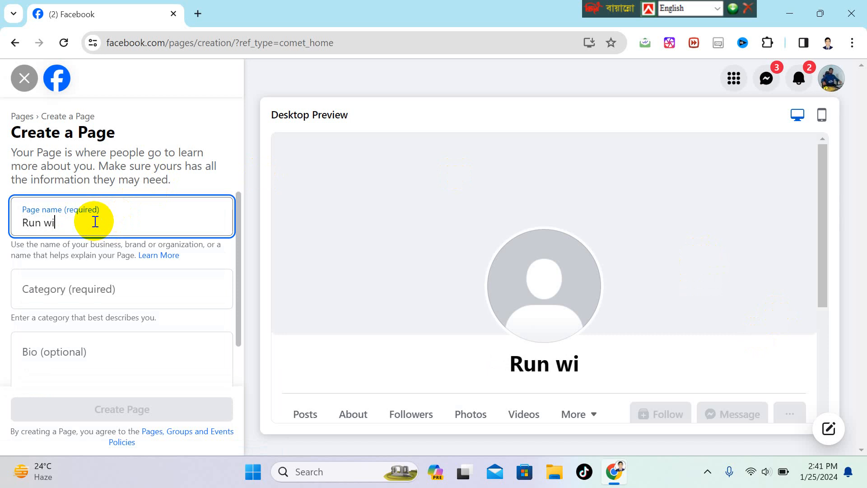
{"action": "type", "text": "th su"}
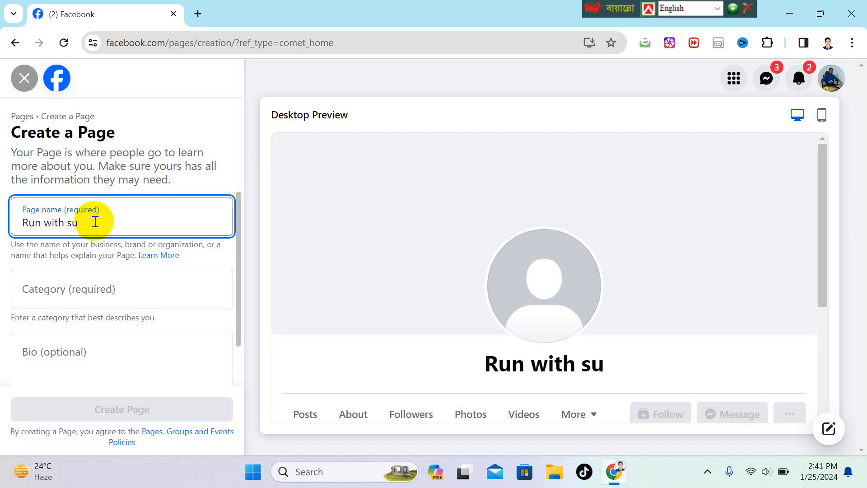
{"action": "type", "text": "mon"}
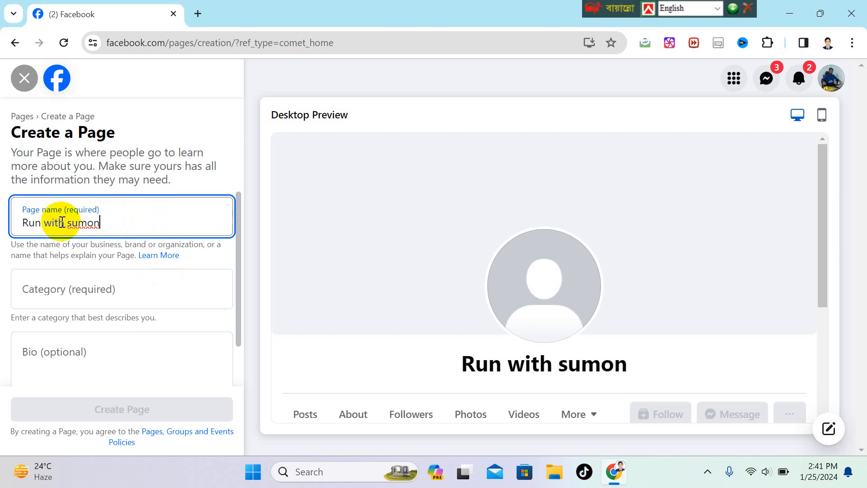
{"action": "scroll", "coordinate": [119, 245], "scroll_direction": "down", "scroll_amount": 2}
Replace the unmatched category text with 'di' and pick Digital creator as the Page category.
{"action": "left_click", "coordinate": [110, 242]}
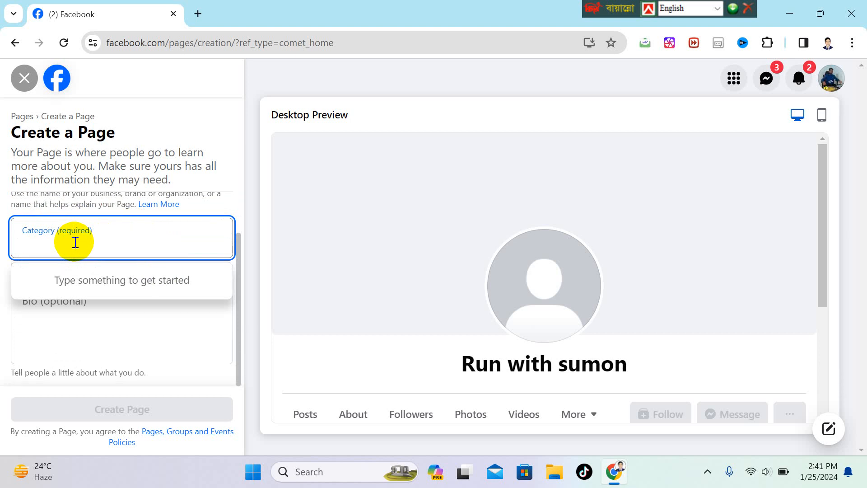
{"action": "type", "text": "v"}
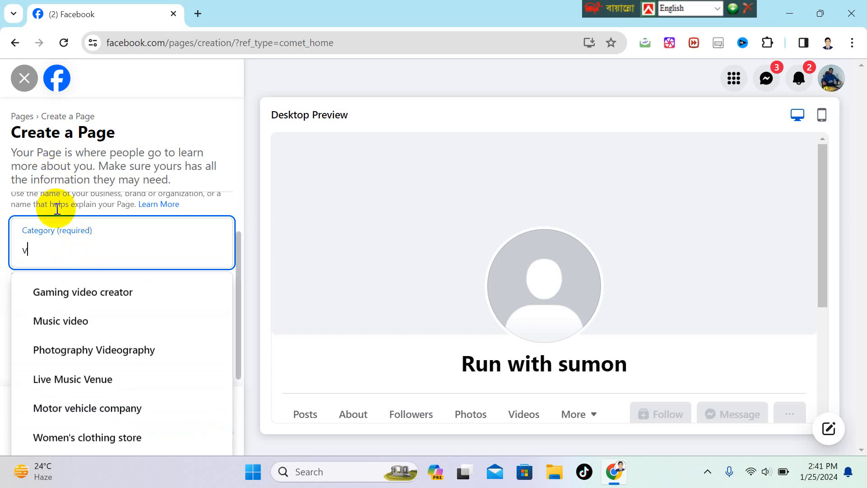
{"action": "scroll", "coordinate": [71, 300], "scroll_direction": "down", "scroll_amount": 2}
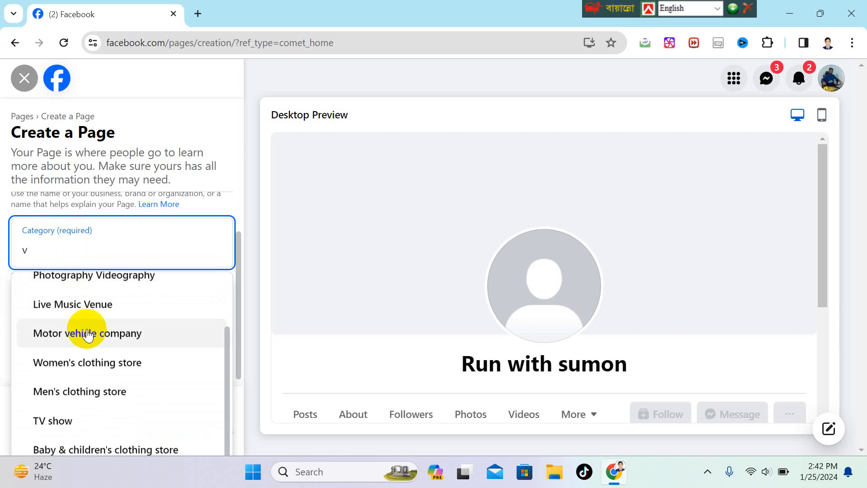
{"action": "scroll", "coordinate": [86, 329], "scroll_direction": "up", "scroll_amount": 2}
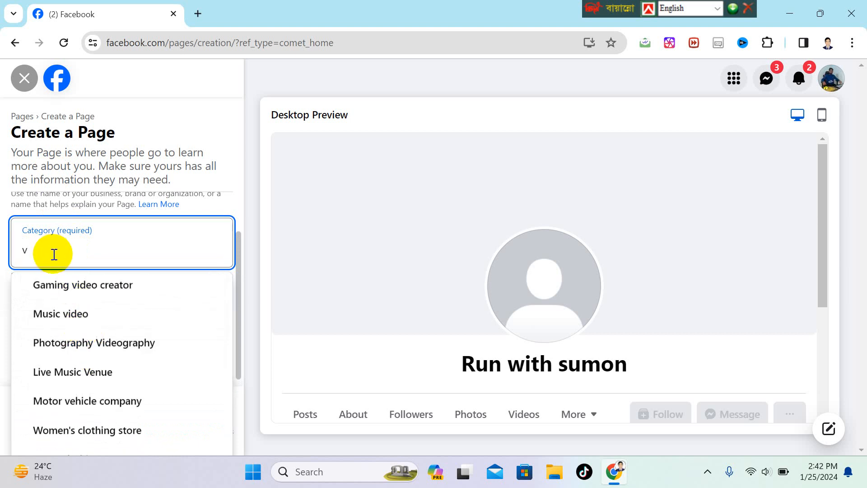
{"action": "type", "text": "lo"}
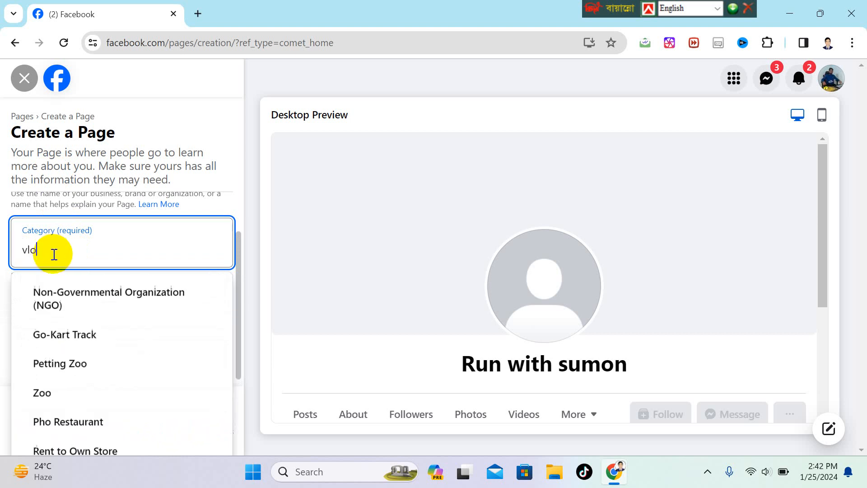
{"action": "type", "text": "g"}
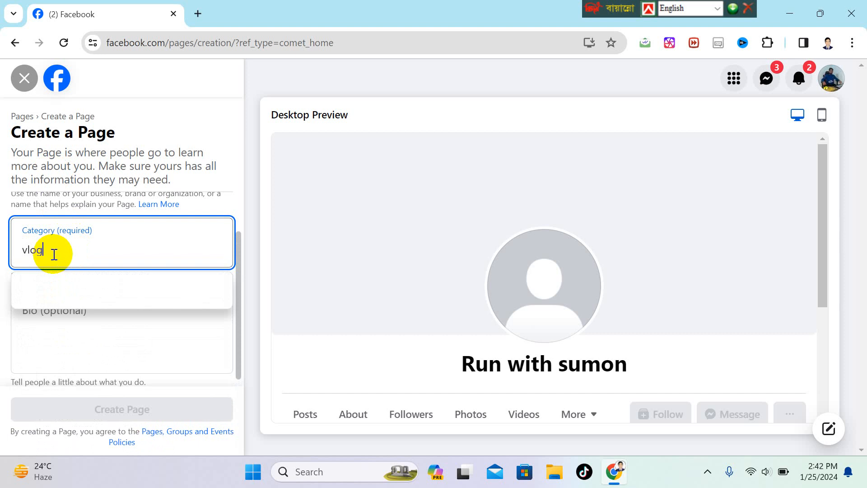
{"action": "type", "text": "er"}
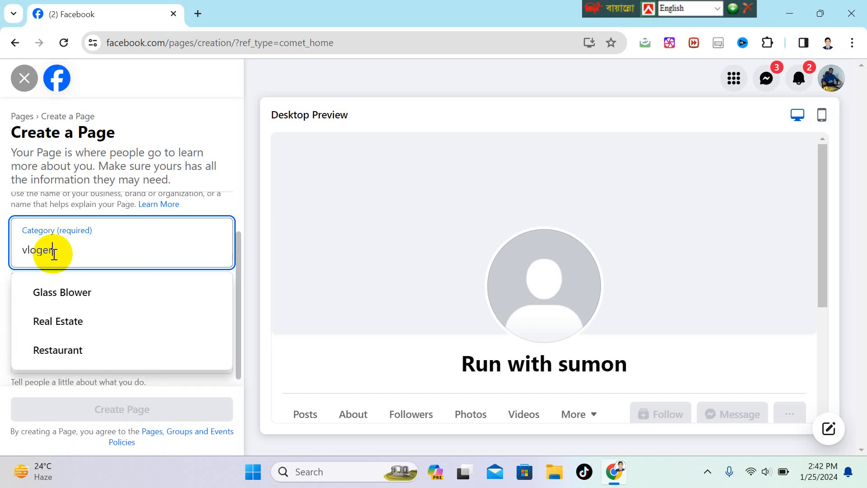
{"action": "key", "text": "BackSpace"}
{"action": "key", "text": "BackSpace"}
{"action": "key", "text": "BackSpace"}
{"action": "key", "text": "BackSpace"}
{"action": "key", "text": "BackSpace"}
{"action": "key", "text": "BackSpace"}
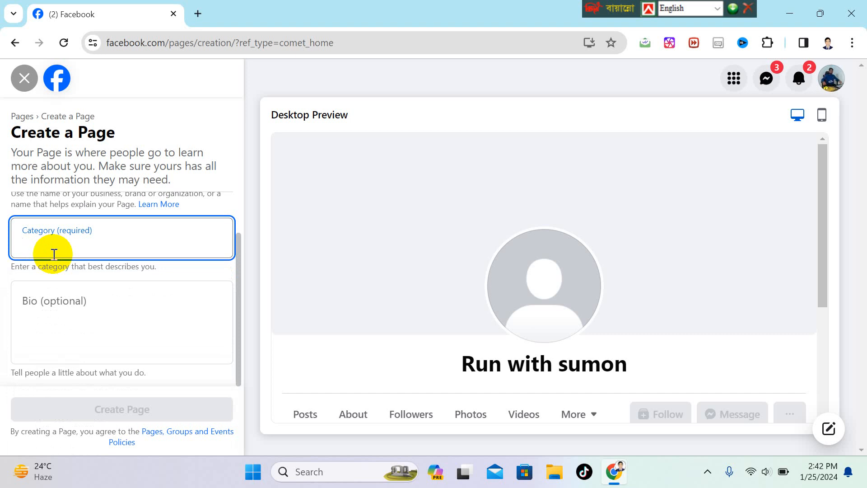
{"action": "type", "text": "di"}
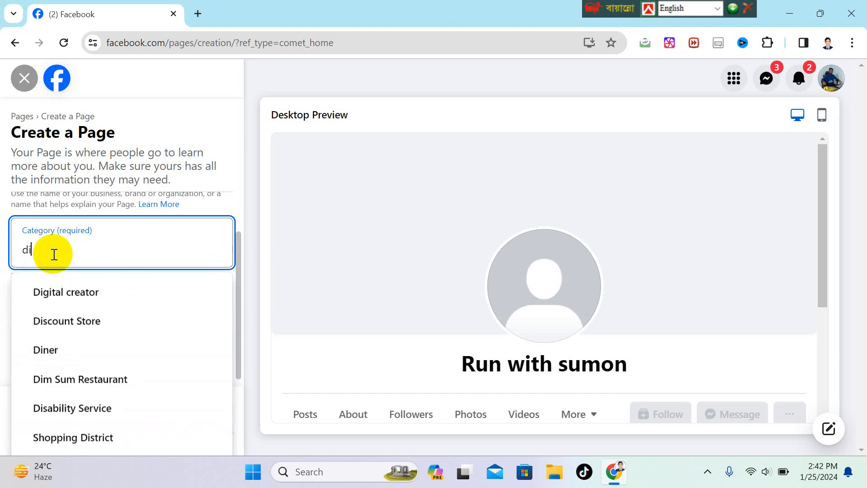
{"action": "left_click", "coordinate": [78, 296]}
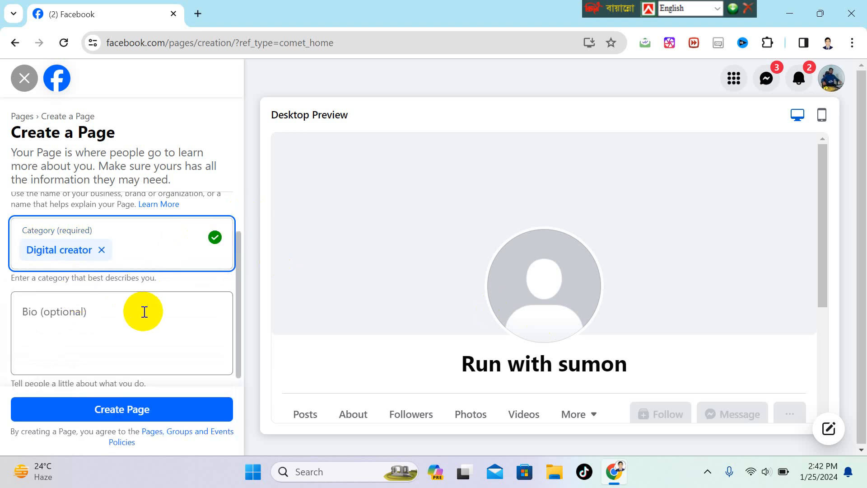
{"action": "scroll", "coordinate": [129, 281], "scroll_direction": "up", "scroll_amount": 1}
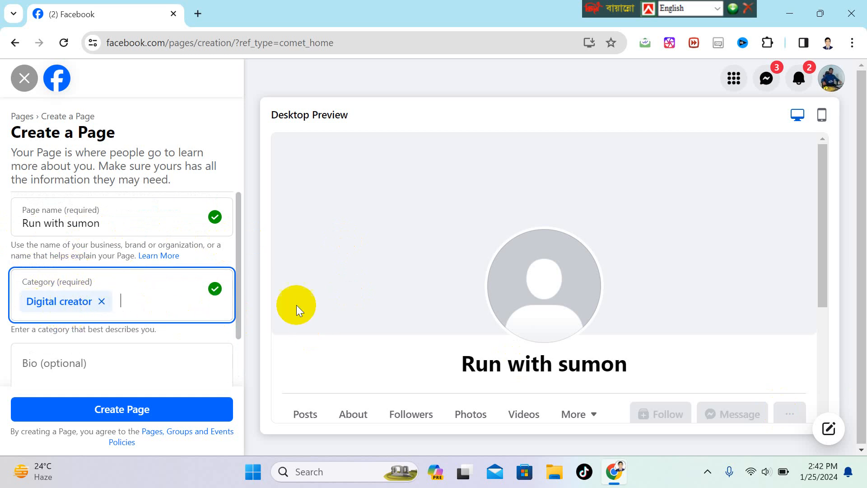
{"action": "scroll", "coordinate": [112, 349], "scroll_direction": "down", "scroll_amount": 1}
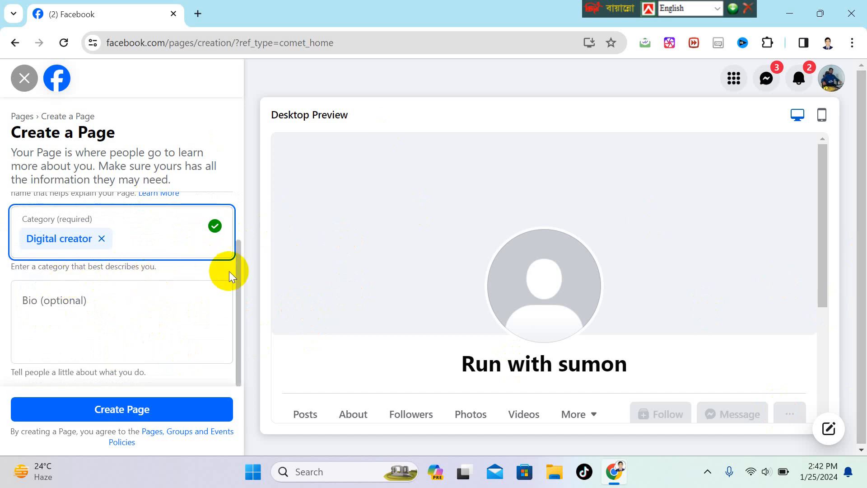
Enter the bio 'i am a digital content creator' and create the Page.
{"action": "left_click", "coordinate": [55, 312]}
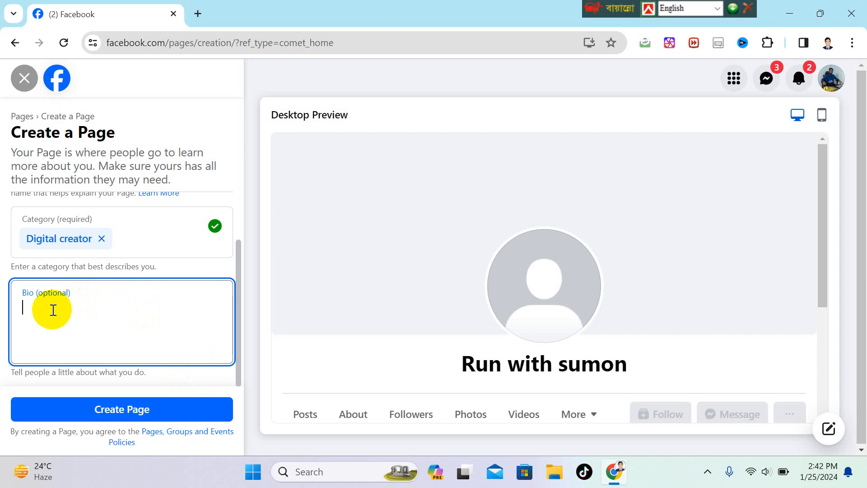
{"action": "type", "text": "i"}
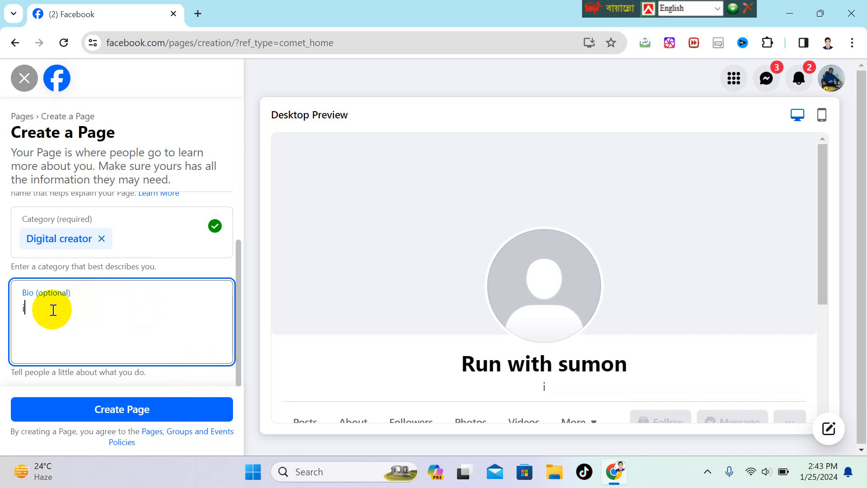
{"action": "type", "text": " am a digita "}
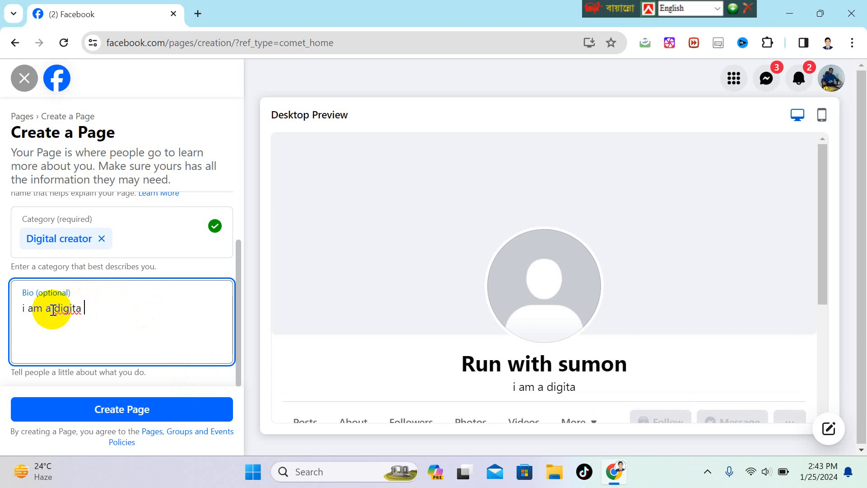
{"action": "type", "text": "conte"}
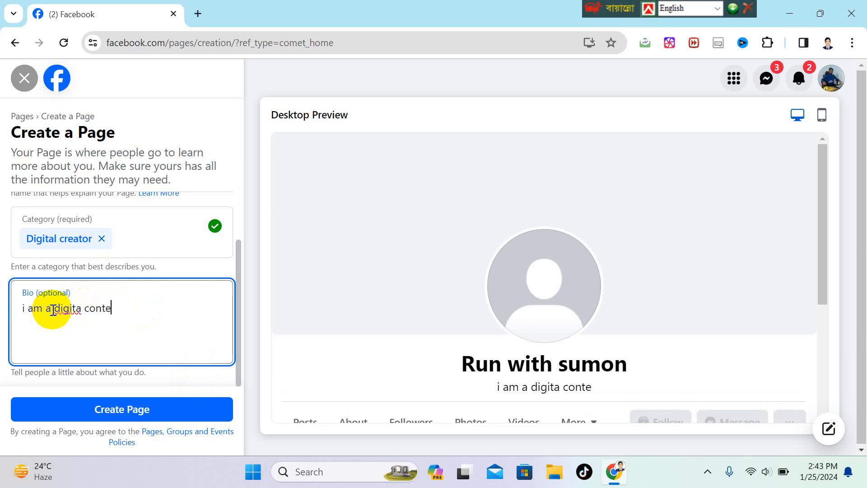
{"action": "type", "text": "nt co"}
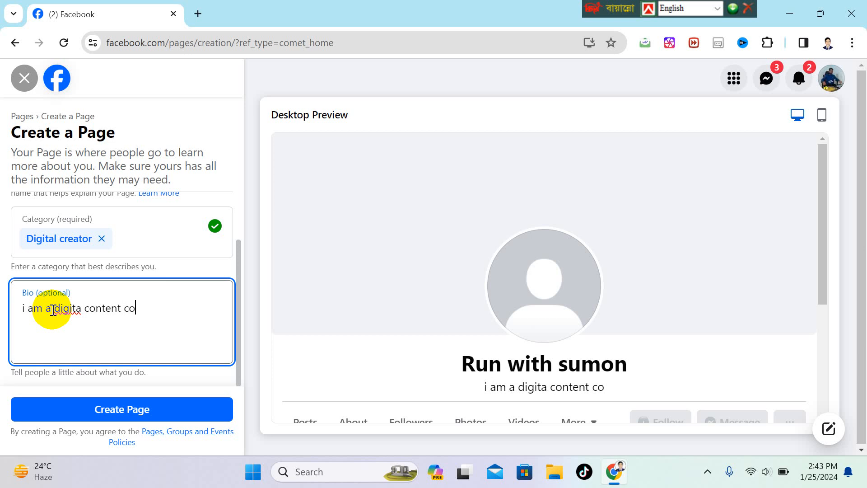
{"action": "key", "text": "BackSpace"}
{"action": "type", "text": "c"}
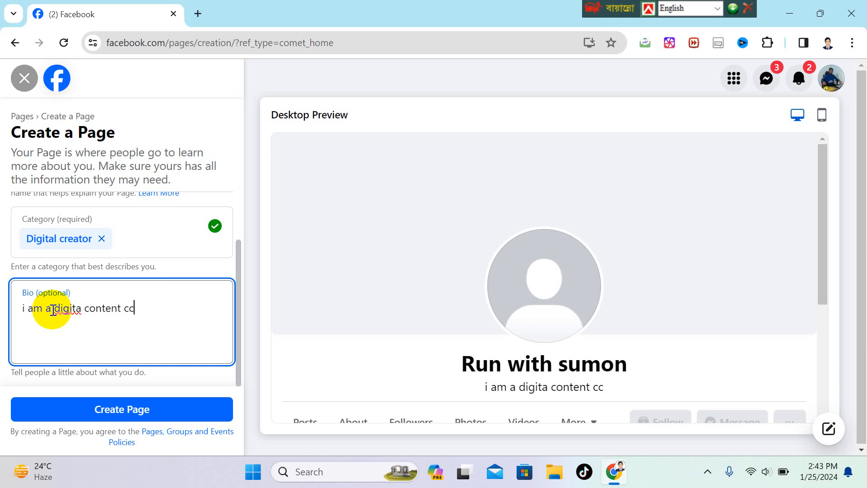
{"action": "key", "text": "BackSpace"}
{"action": "type", "text": "re"}
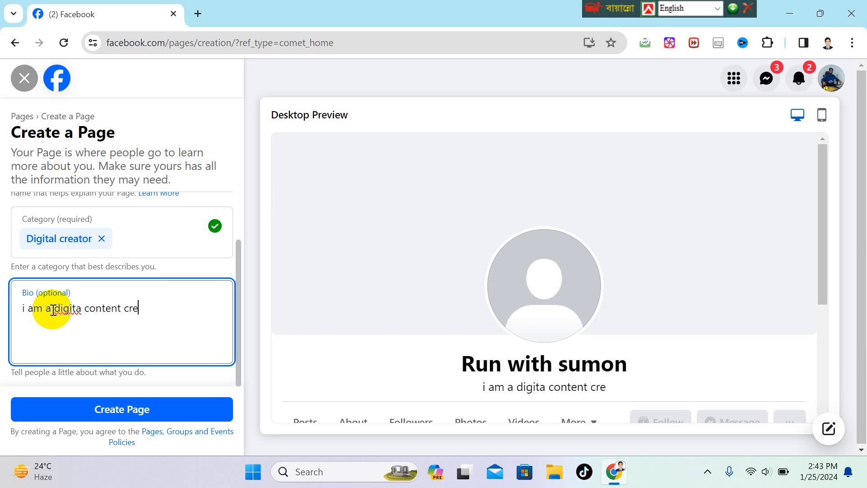
{"action": "type", "text": "ator"}
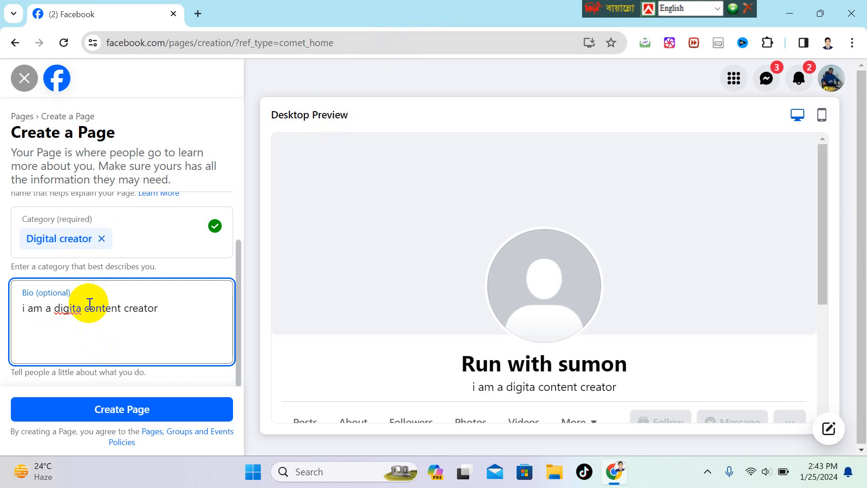
{"action": "type", "text": "l"}
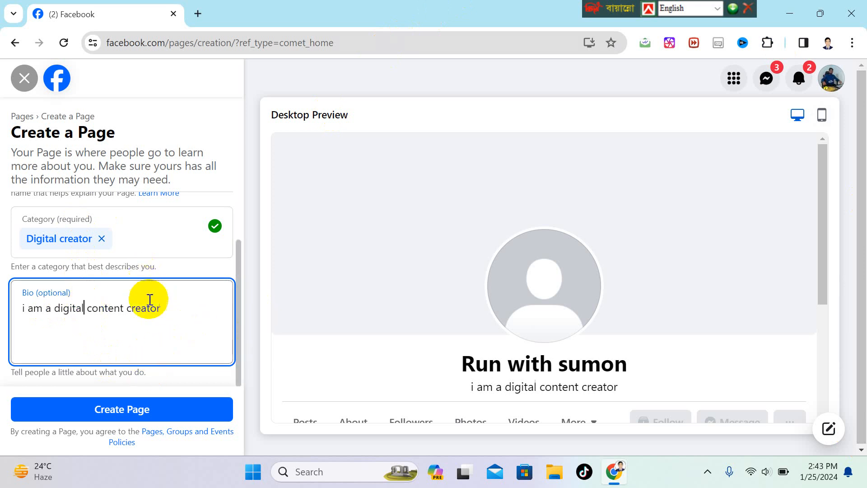
{"action": "scroll", "coordinate": [194, 300], "scroll_direction": "up", "scroll_amount": 2}
{"action": "scroll", "coordinate": [195, 316], "scroll_direction": "down", "scroll_amount": 2}
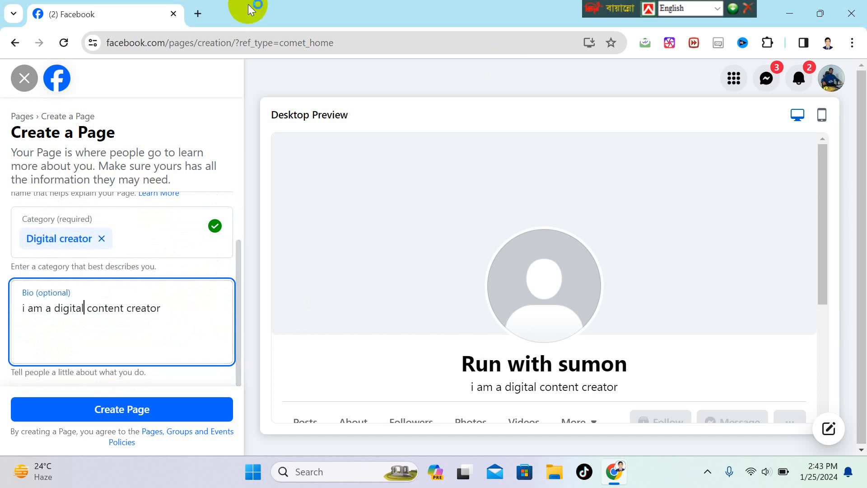
{"action": "left_click", "coordinate": [120, 410]}
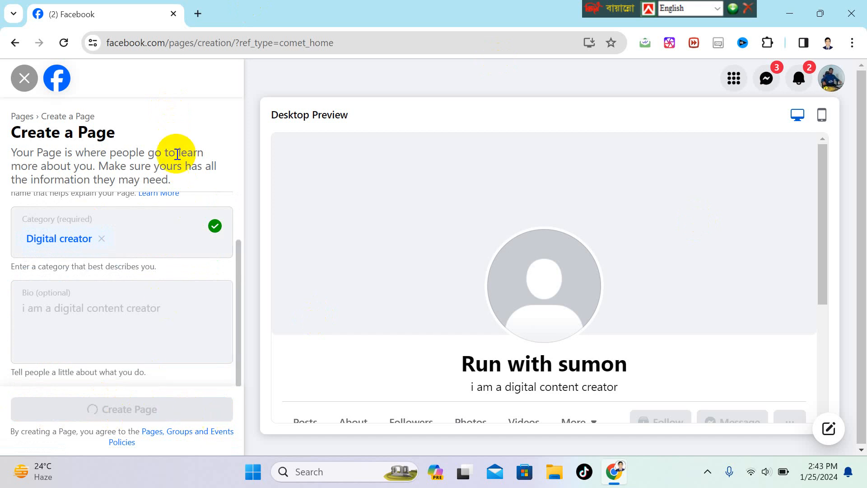
{"action": "scroll", "coordinate": [161, 314], "scroll_direction": "down", "scroll_amount": 3}
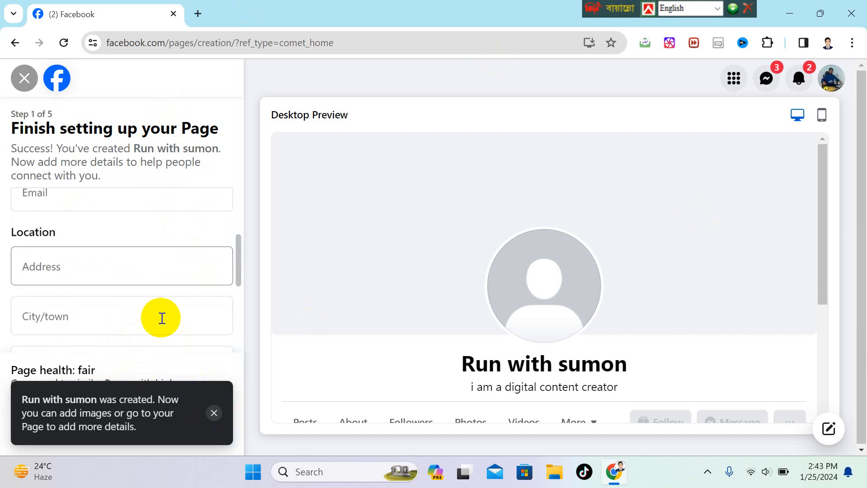
Dismiss the page-created notice on the setup screen.
{"action": "scroll", "coordinate": [162, 316], "scroll_direction": "up", "scroll_amount": 2}
{"action": "left_click", "coordinate": [216, 416]}
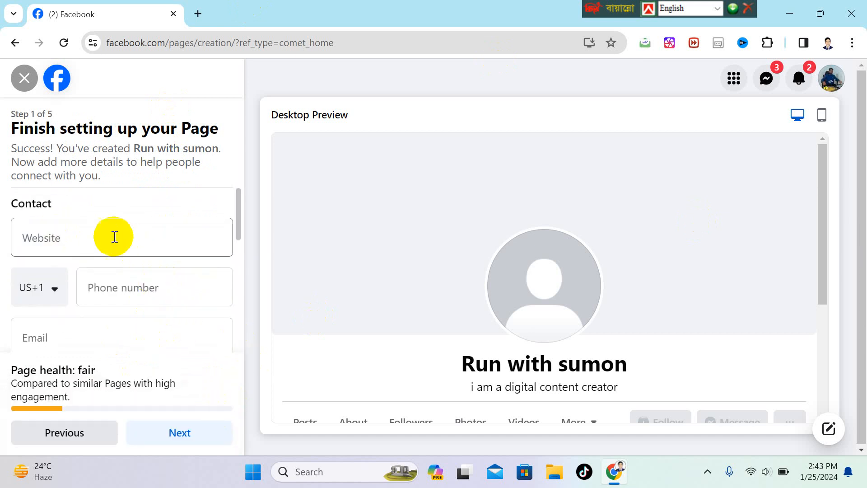
{"action": "double_click", "coordinate": [166, 137]}
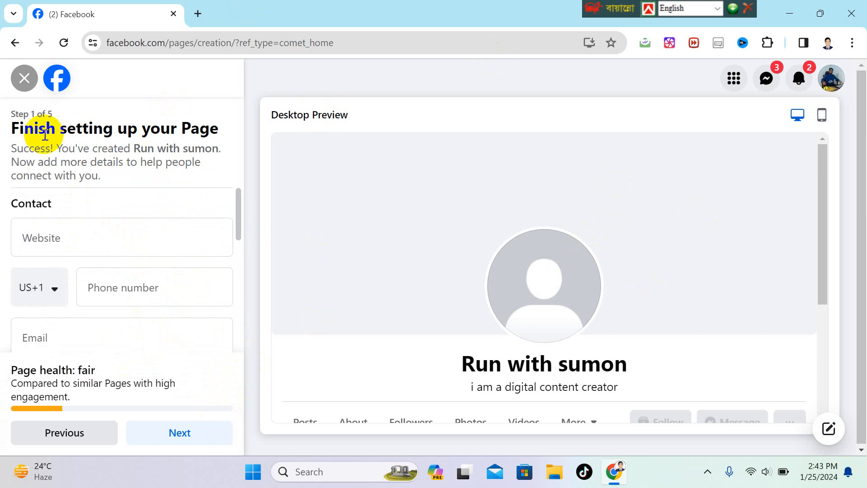
{"action": "left_click_drag", "start_coordinate": [39, 131], "coordinate": [11, 129]}
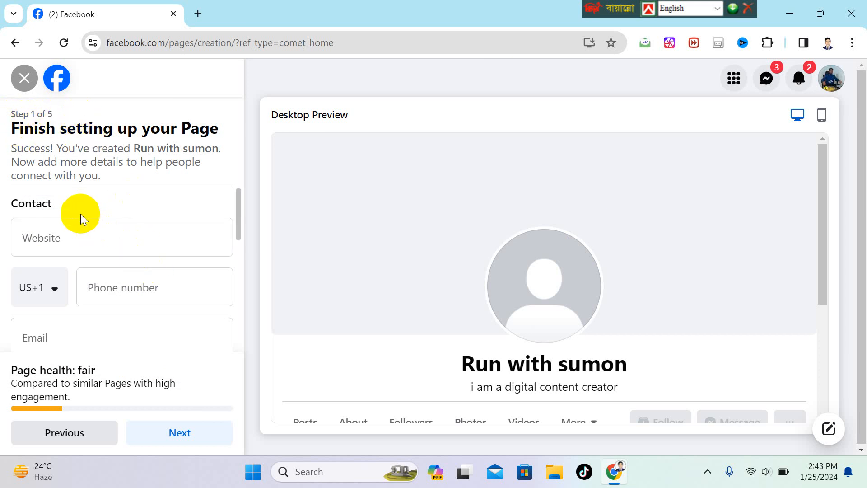
{"action": "scroll", "coordinate": [68, 217], "scroll_direction": "down", "scroll_amount": 2}
{"action": "scroll", "coordinate": [62, 221], "scroll_direction": "up", "scroll_amount": 2}
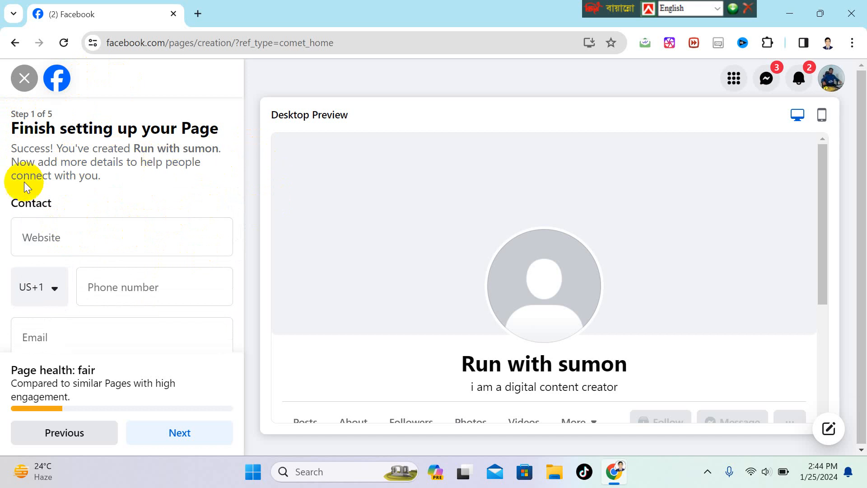
Click into the Website field, then the Phone number field, leaving both blank.
{"action": "left_click", "coordinate": [64, 237]}
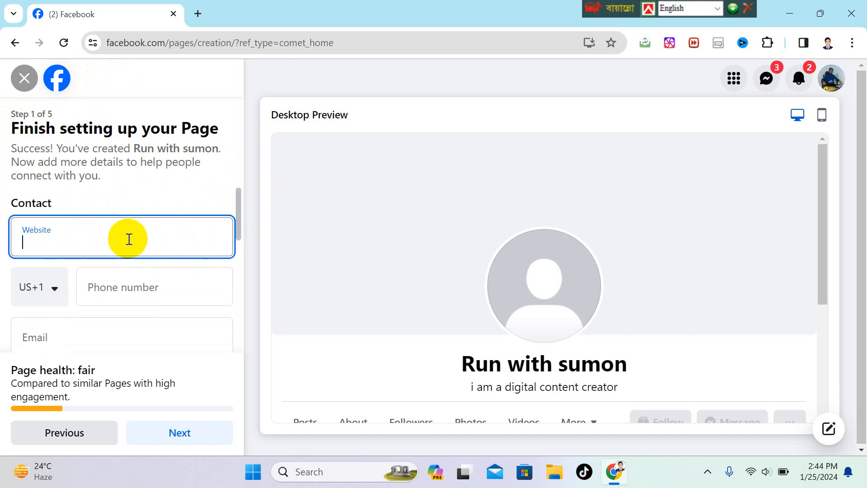
{"action": "scroll", "coordinate": [95, 240], "scroll_direction": "down", "scroll_amount": 1}
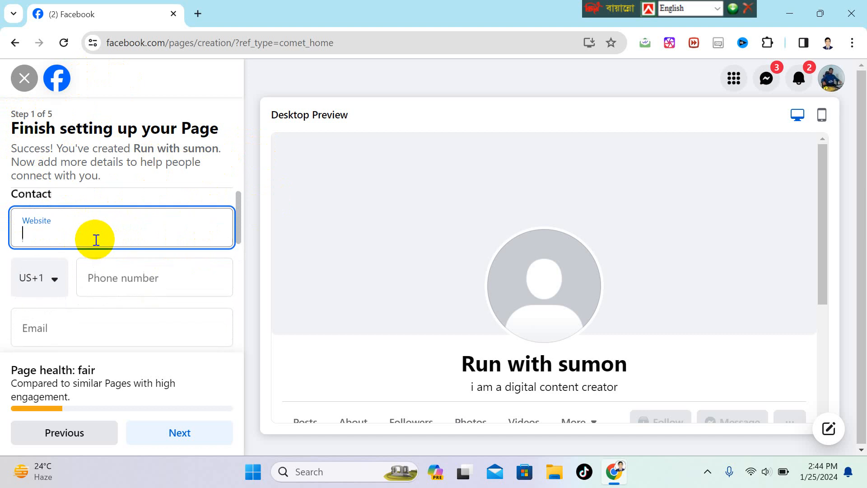
{"action": "scroll", "coordinate": [95, 240], "scroll_direction": "up", "scroll_amount": 1}
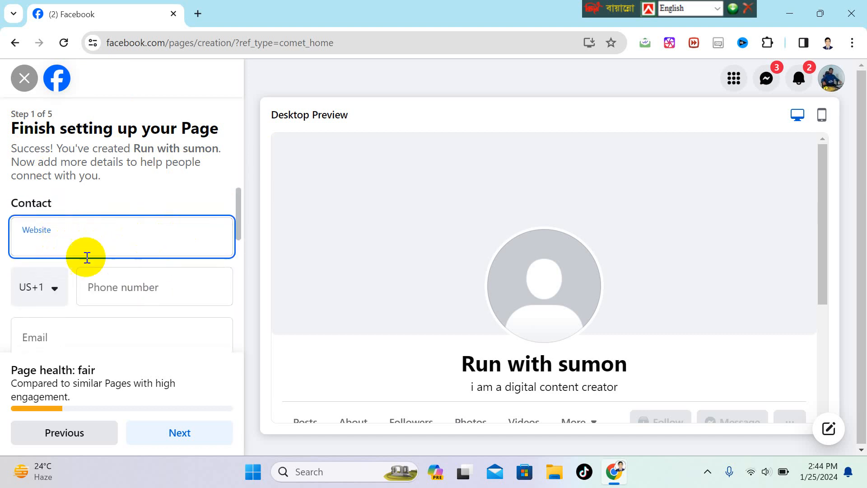
{"action": "left_click", "coordinate": [175, 293]}
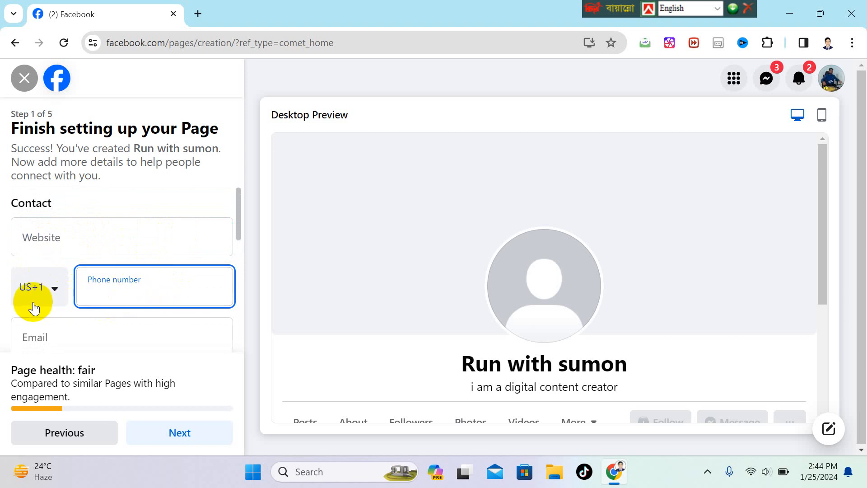
Set the phone country code to Bangladesh (BD+880) and enter the contact phone number.
{"action": "left_click", "coordinate": [58, 292]}
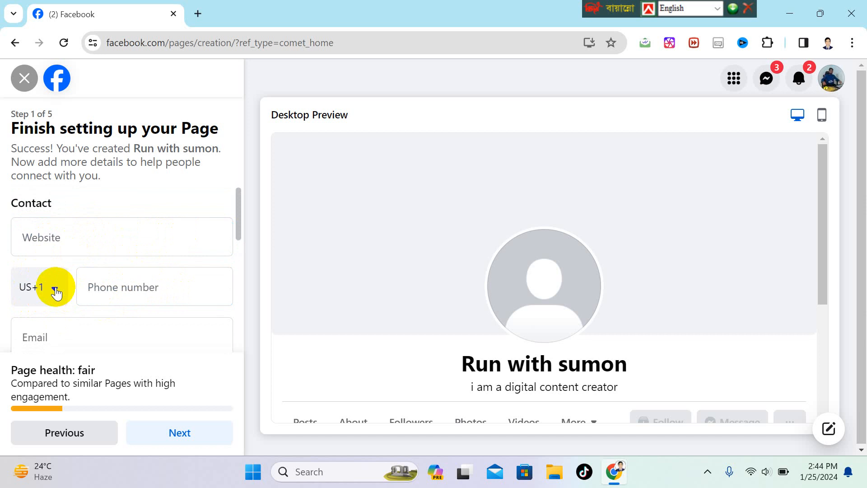
{"action": "scroll", "coordinate": [52, 367], "scroll_direction": "down", "scroll_amount": 5}
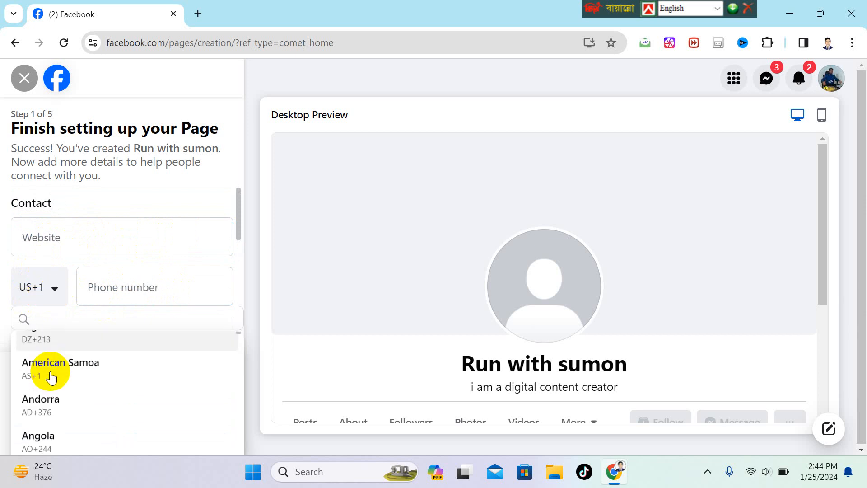
{"action": "scroll", "coordinate": [63, 366], "scroll_direction": "down", "scroll_amount": 8}
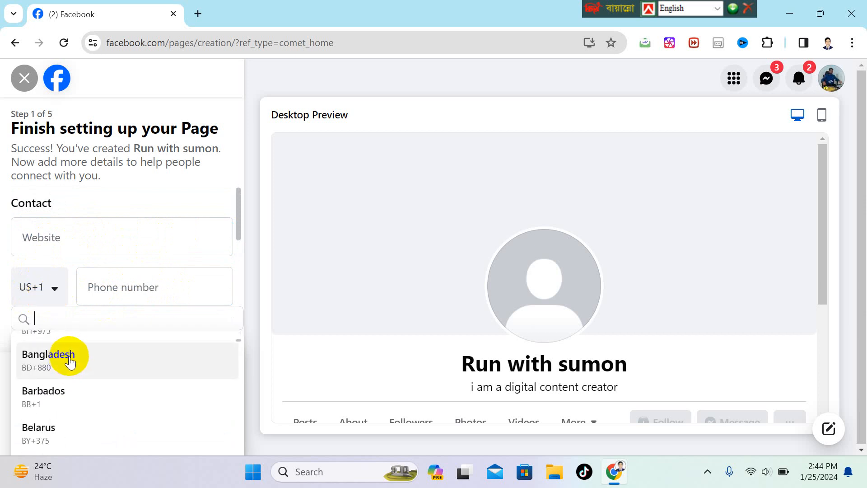
{"action": "left_click", "coordinate": [49, 355]}
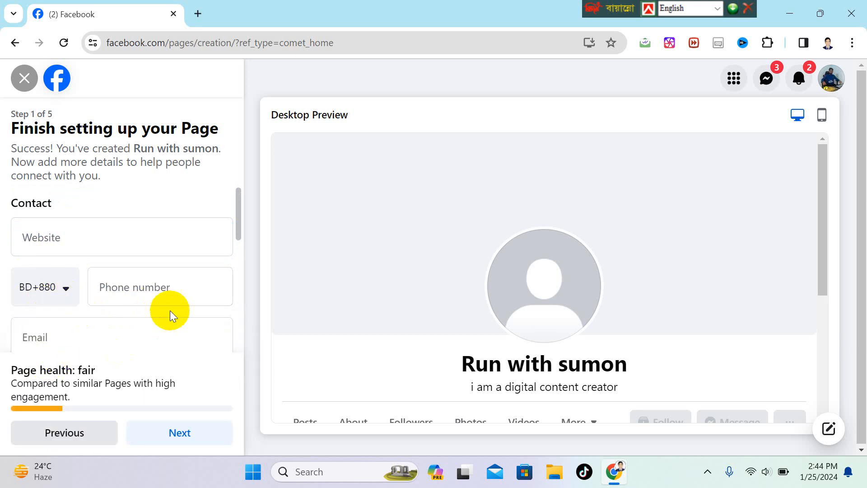
{"action": "left_click", "coordinate": [175, 296]}
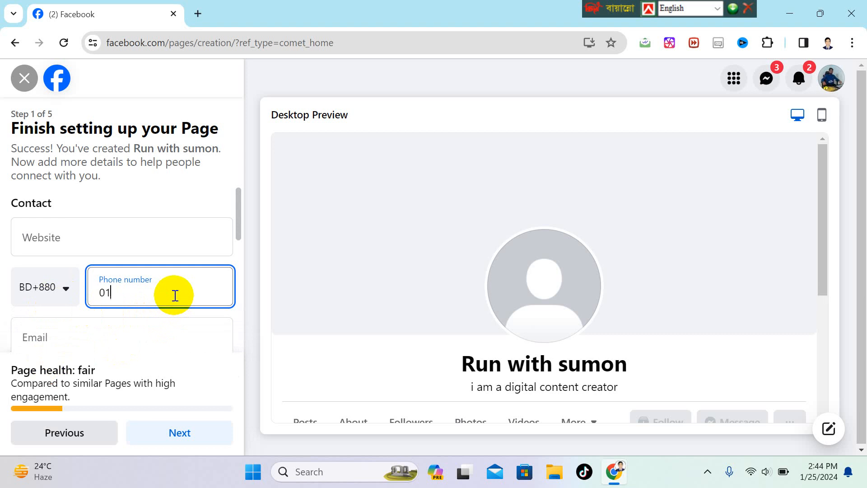
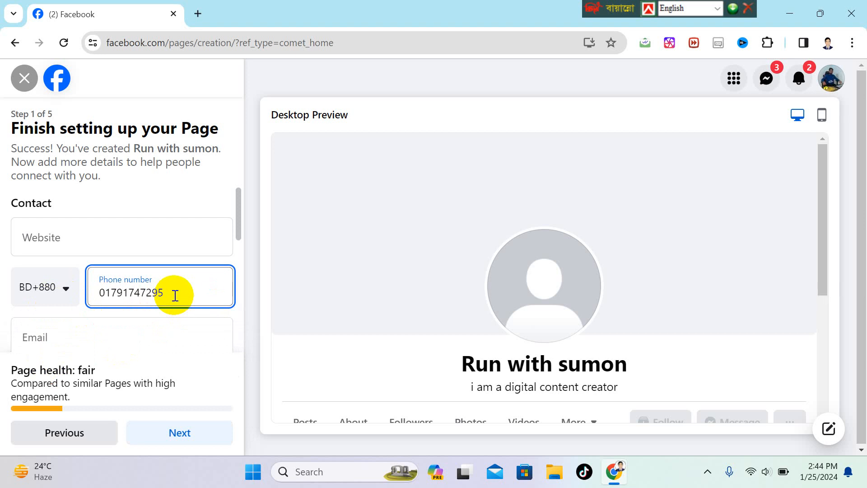
{"action": "scroll", "coordinate": [164, 252], "scroll_direction": "down", "scroll_amount": 3}
{"action": "left_click", "coordinate": [123, 275]}
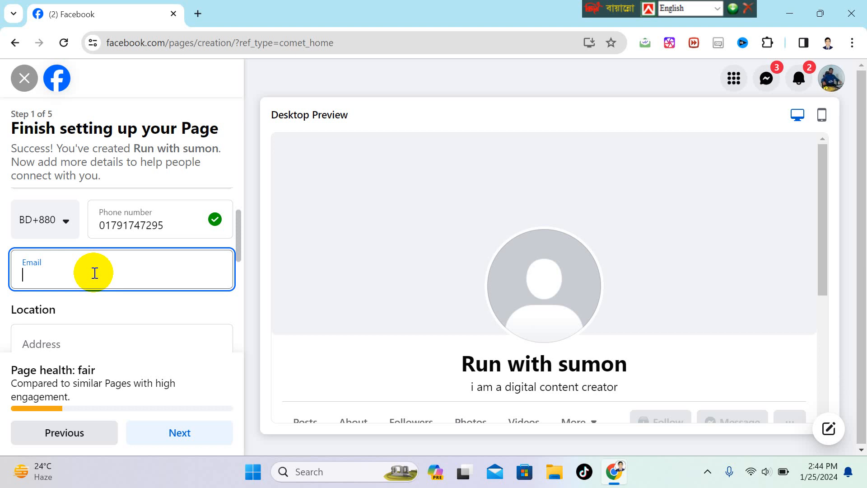
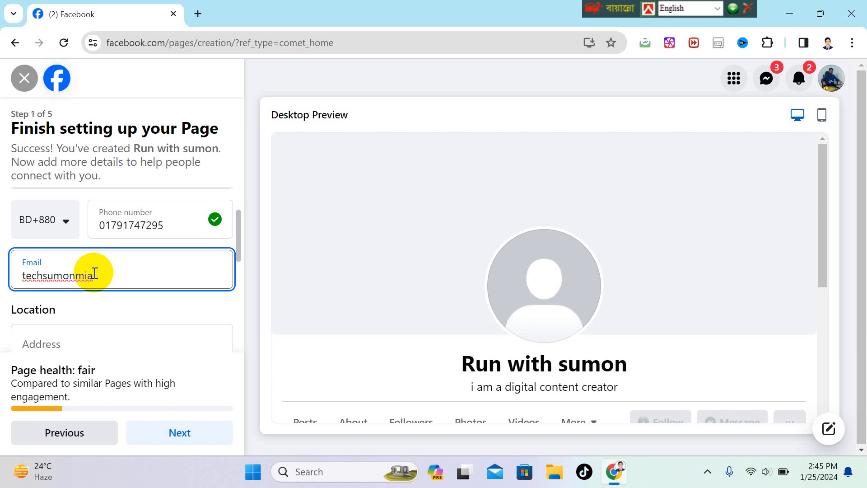
Enter the Page's contact email address.
{"action": "scroll", "coordinate": [128, 329], "scroll_direction": "down", "scroll_amount": 3}
{"action": "scroll", "coordinate": [116, 289], "scroll_direction": "up", "scroll_amount": 2}
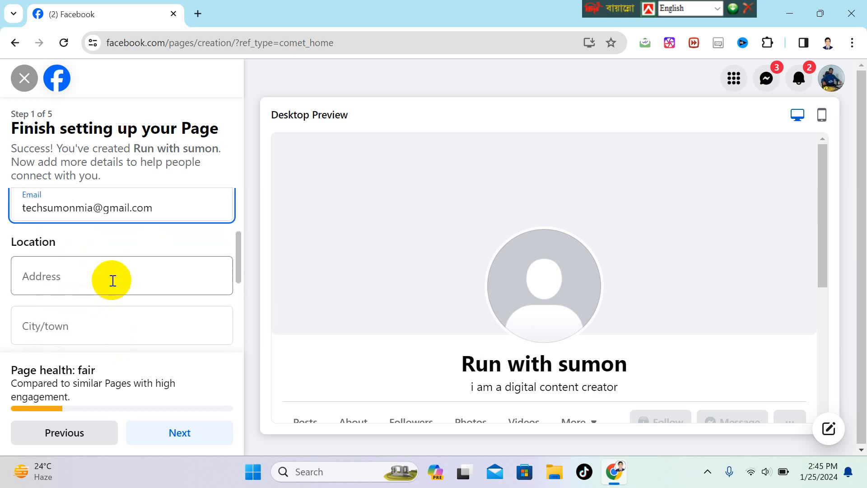
Type the Page's street address, correcting a typo.
{"action": "left_click", "coordinate": [114, 273]}
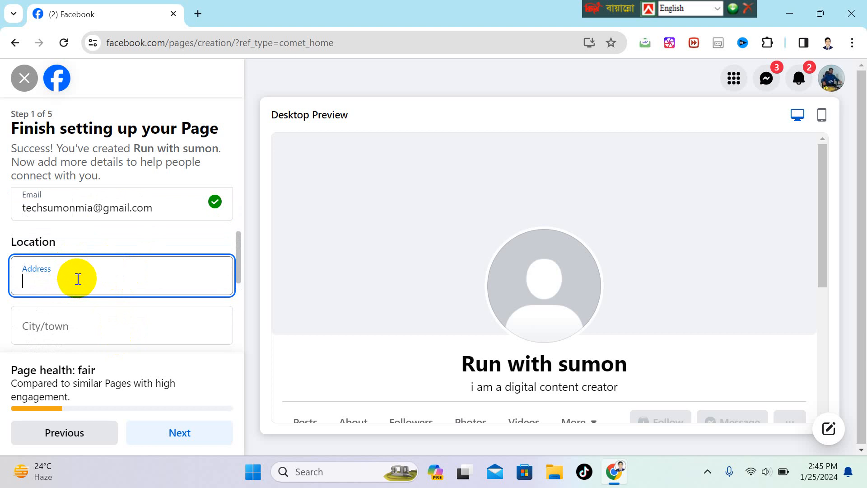
{"action": "type", "text": "southsu"}
{"action": "key", "text": "BackSpace"}
{"action": "key", "text": "BackSpace"}
{"action": "type", "text": "surma"}
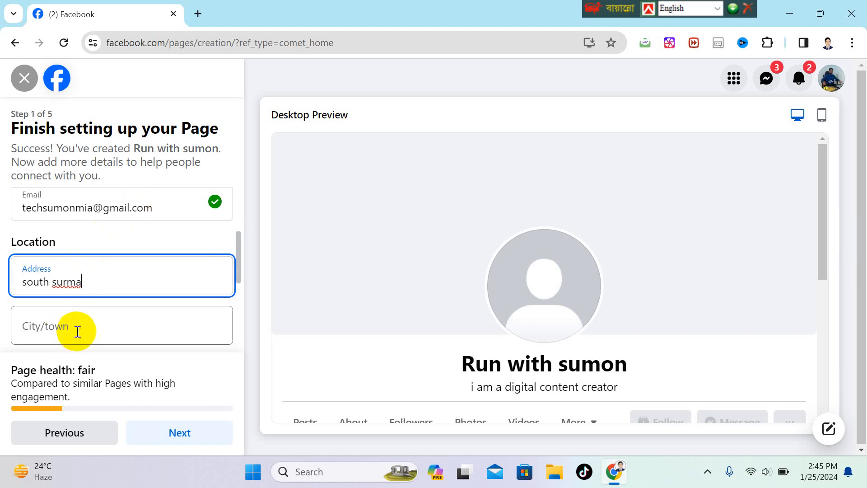
Set the city to Sylhet from the suggestions and move into the ZIP code field.
{"action": "left_click", "coordinate": [92, 331]}
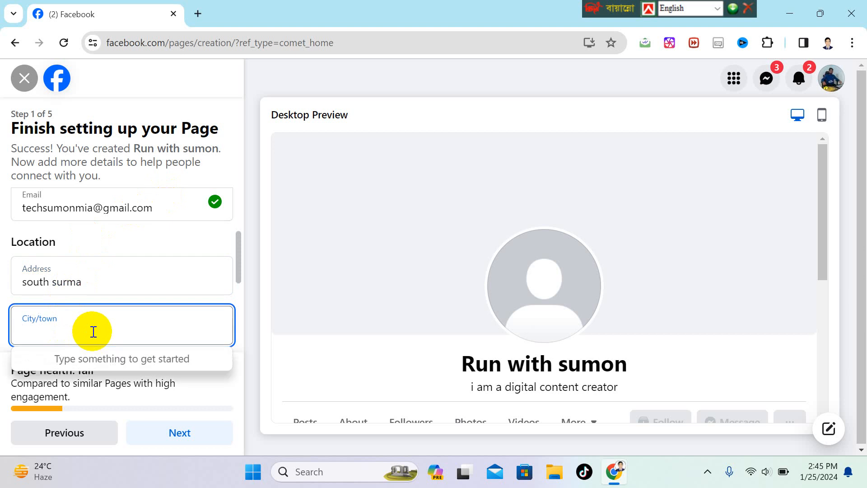
{"action": "type", "text": "sy"}
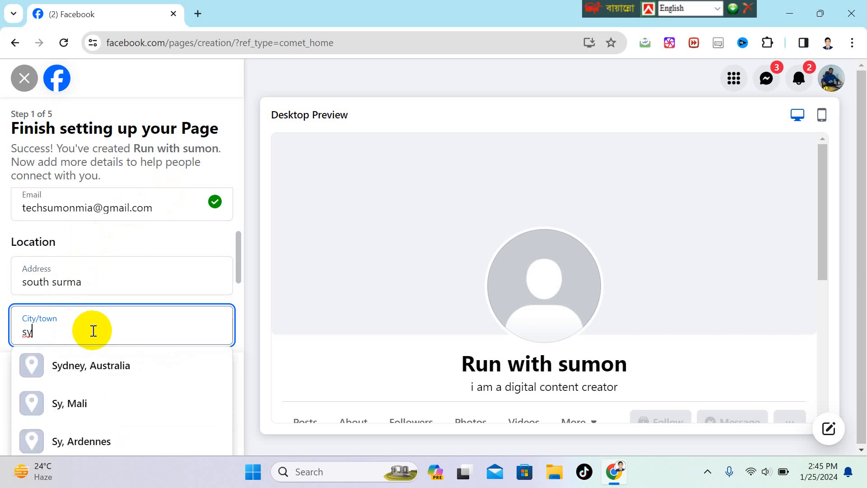
{"action": "type", "text": "l"}
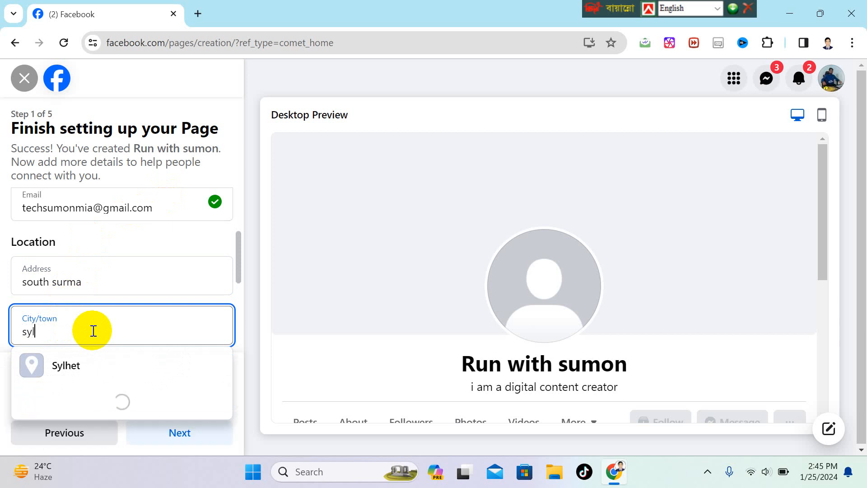
{"action": "left_click", "coordinate": [71, 367]}
{"action": "scroll", "coordinate": [128, 316], "scroll_direction": "down", "scroll_amount": 3}
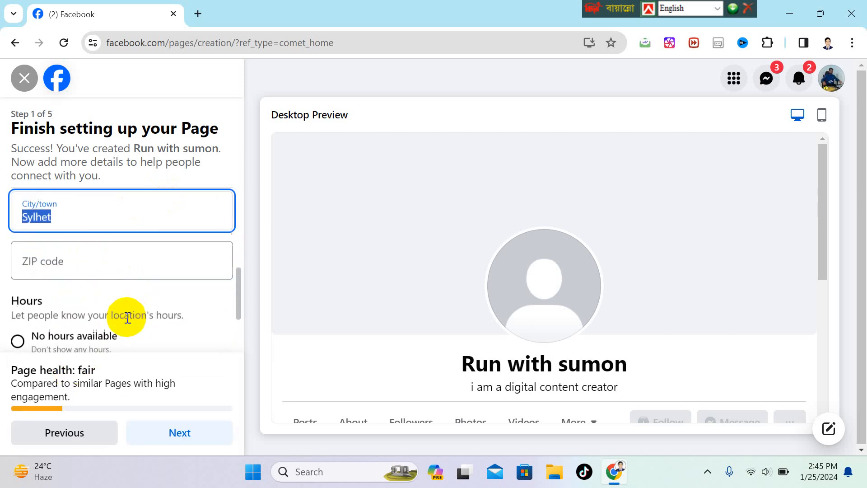
{"action": "left_click", "coordinate": [71, 242]}
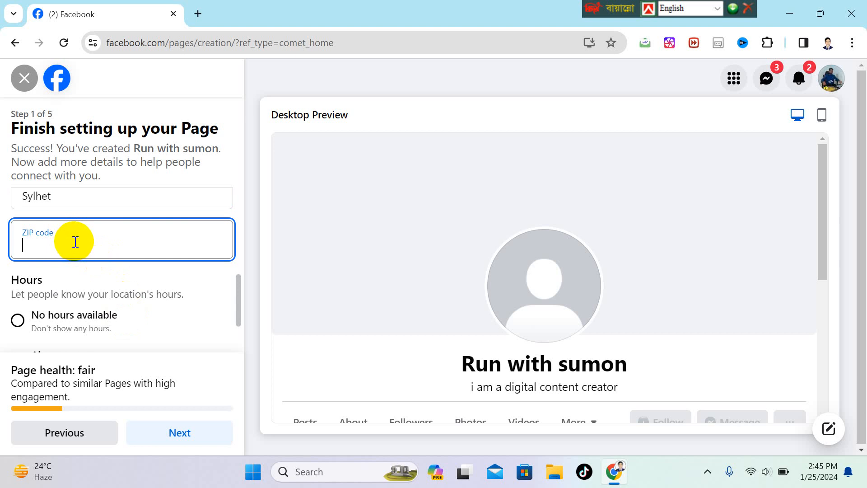
{"action": "scroll", "coordinate": [75, 244], "scroll_direction": "down", "scroll_amount": 2}
{"action": "scroll", "coordinate": [124, 257], "scroll_direction": "down", "scroll_amount": 1}
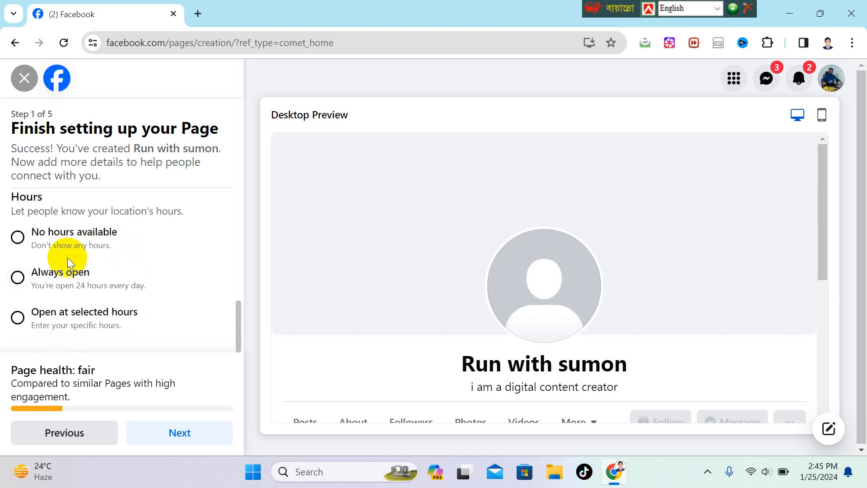
{"action": "scroll", "coordinate": [91, 289], "scroll_direction": "up", "scroll_amount": 2}
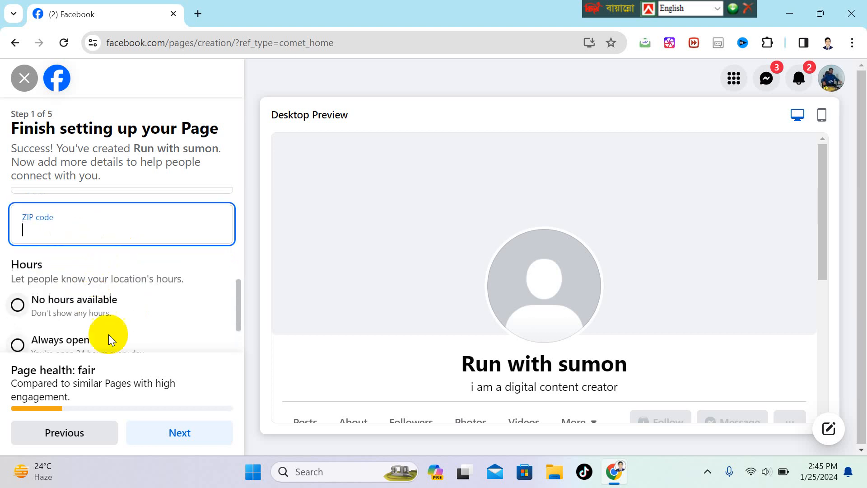
Continue to step 2, Customize your Page, and open the file picker for the profile picture.
{"action": "left_click", "coordinate": [180, 434]}
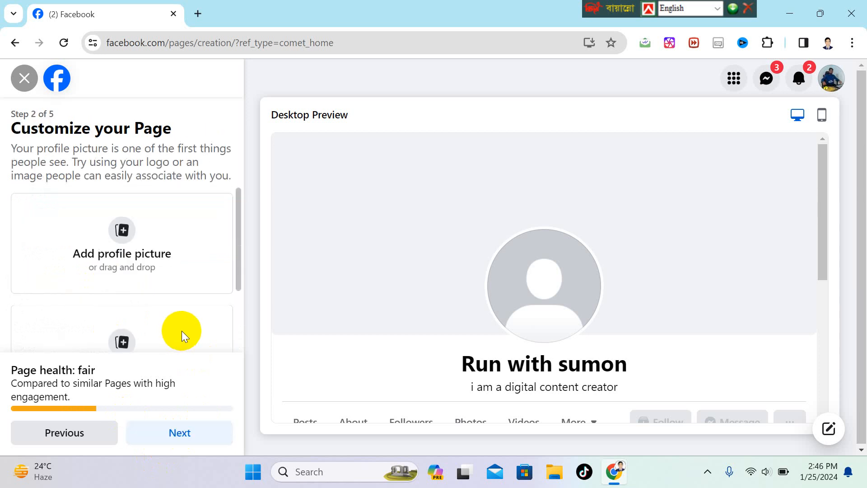
{"action": "scroll", "coordinate": [140, 280], "scroll_direction": "down", "scroll_amount": 2}
{"action": "scroll", "coordinate": [145, 271], "scroll_direction": "up", "scroll_amount": 2}
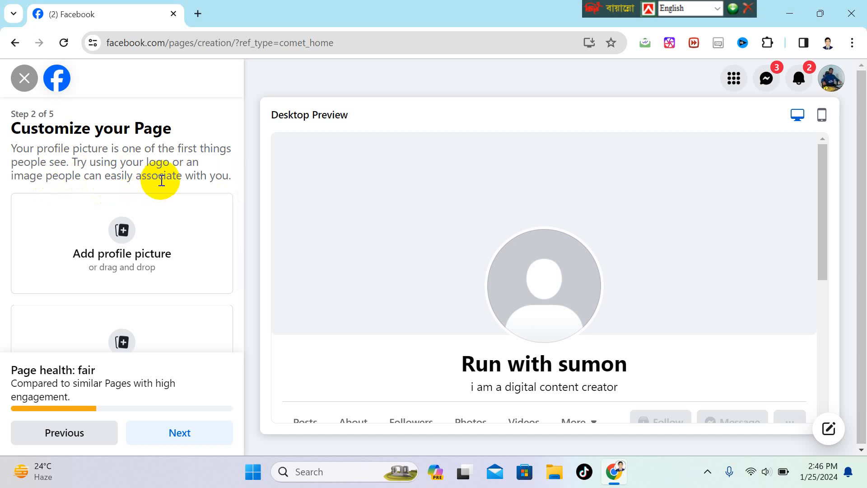
{"action": "scroll", "coordinate": [135, 223], "scroll_direction": "down", "scroll_amount": 2}
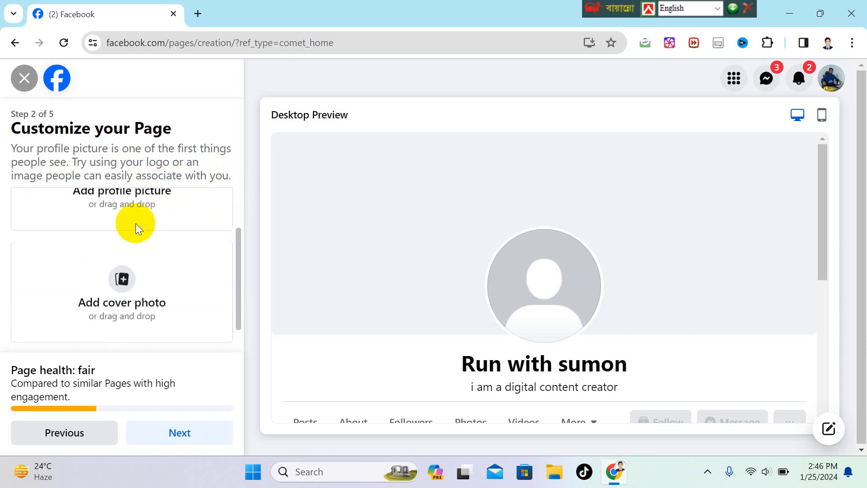
{"action": "scroll", "coordinate": [136, 223], "scroll_direction": "up", "scroll_amount": 2}
{"action": "left_click", "coordinate": [125, 237]}
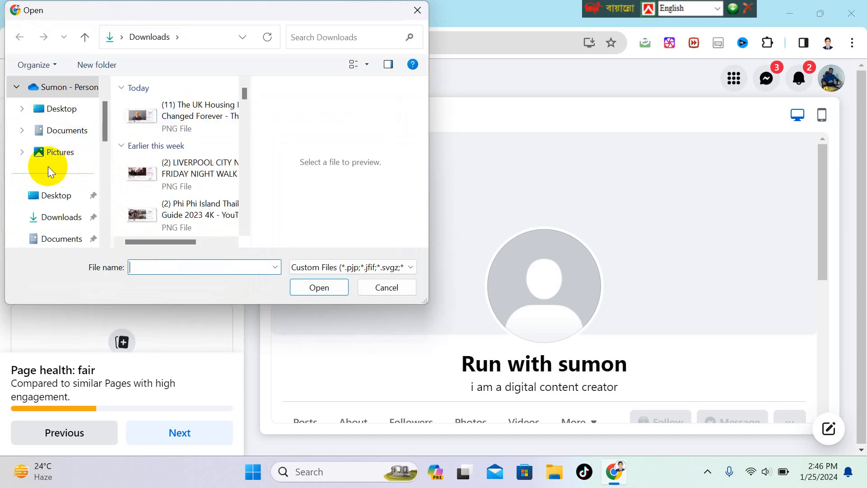
{"action": "left_click", "coordinate": [61, 198]}
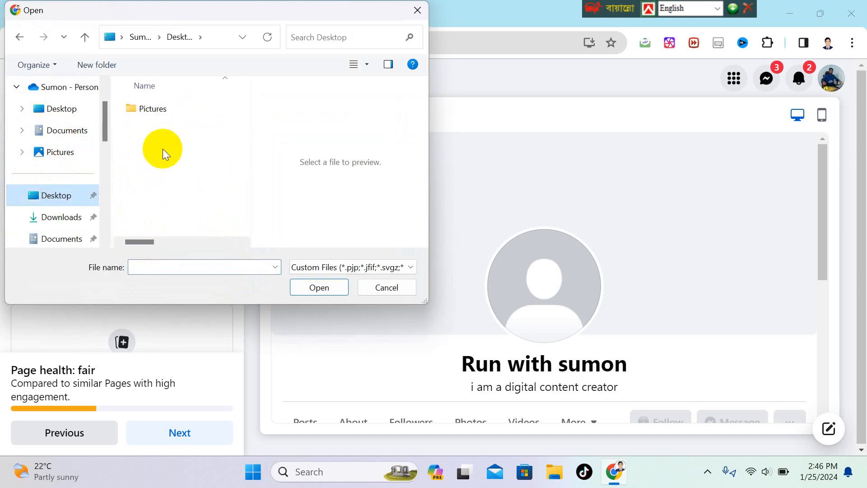
{"action": "scroll", "coordinate": [62, 168], "scroll_direction": "up", "scroll_amount": 1}
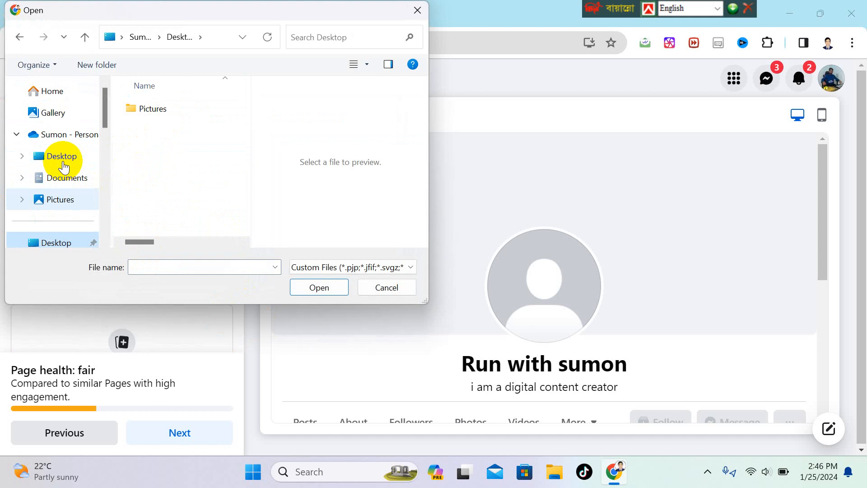
{"action": "scroll", "coordinate": [64, 168], "scroll_direction": "down", "scroll_amount": 4}
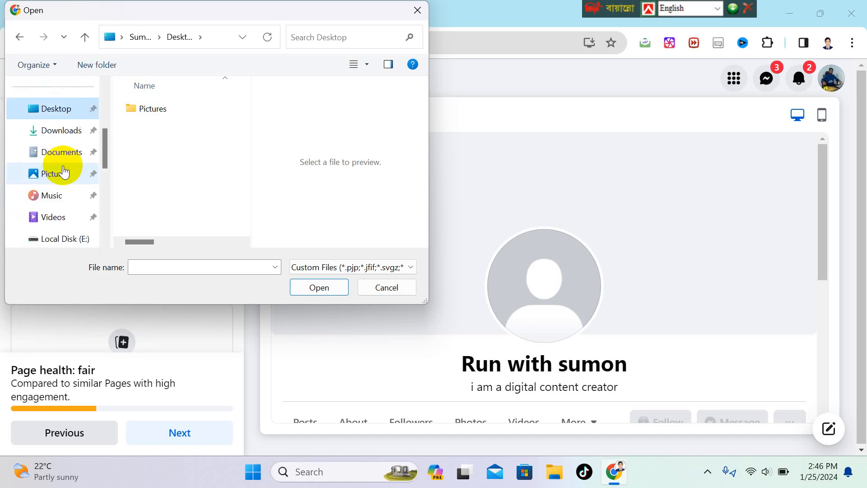
{"action": "scroll", "coordinate": [59, 171], "scroll_direction": "up", "scroll_amount": 3}
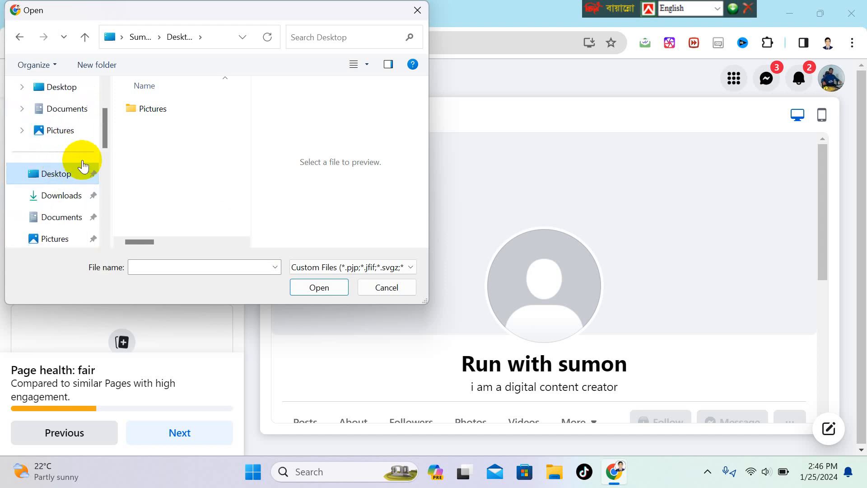
{"action": "left_click", "coordinate": [68, 195]}
{"action": "scroll", "coordinate": [176, 146], "scroll_direction": "down", "scroll_amount": 5}
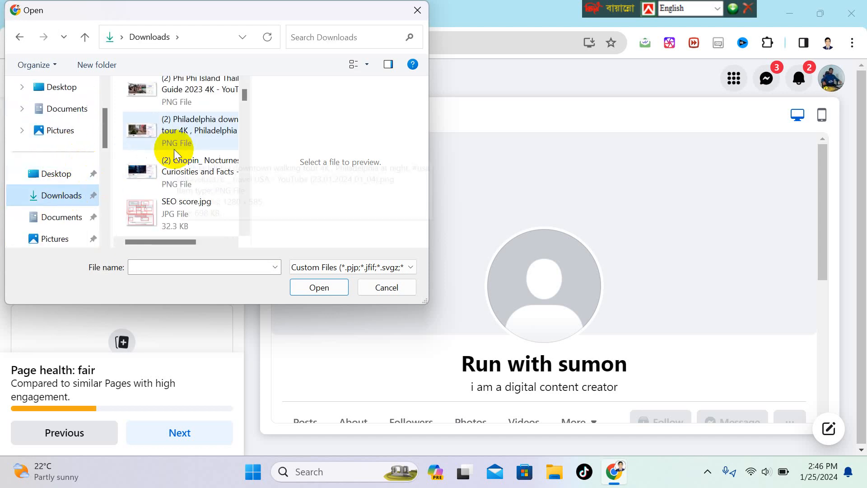
{"action": "scroll", "coordinate": [168, 144], "scroll_direction": "down", "scroll_amount": 2}
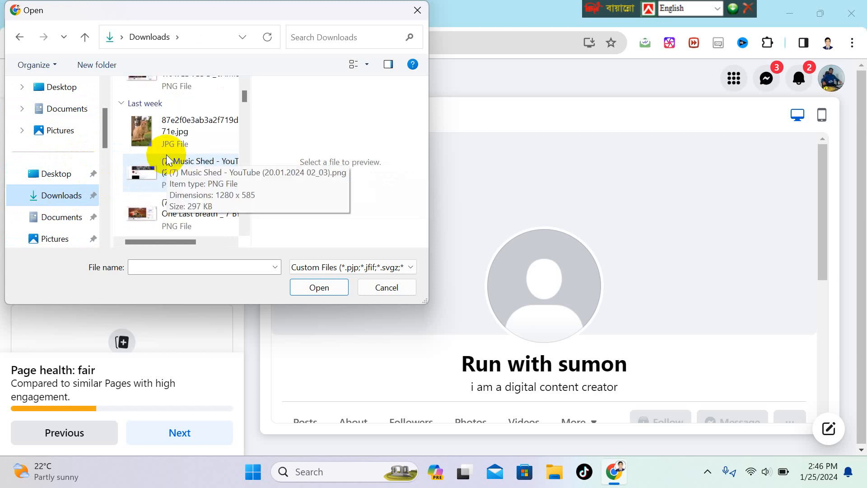
{"action": "left_click", "coordinate": [164, 135]}
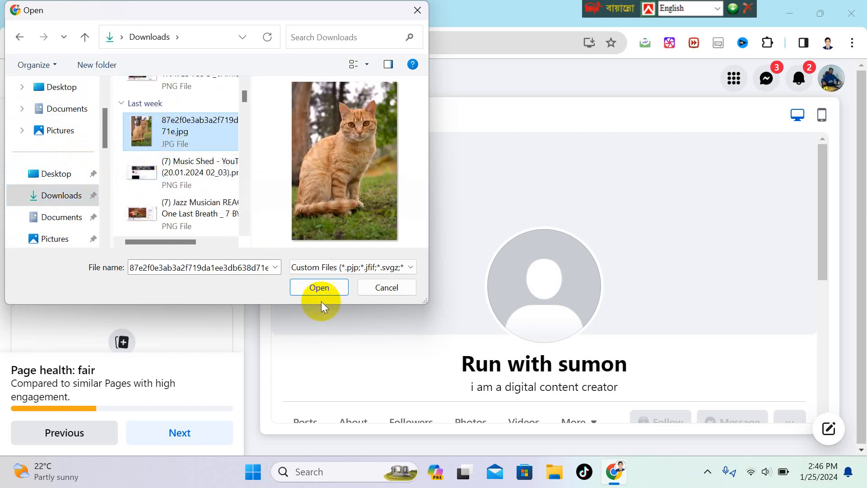
{"action": "left_click", "coordinate": [319, 289]}
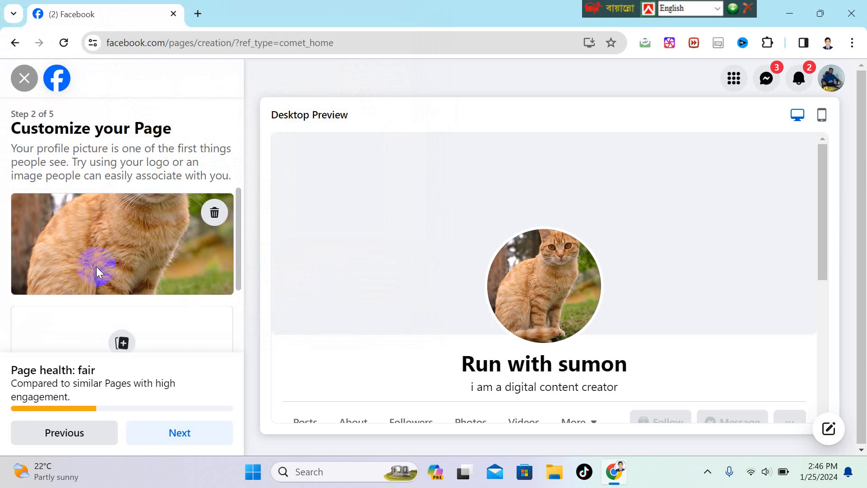
{"action": "scroll", "coordinate": [96, 269], "scroll_direction": "down", "scroll_amount": 1}
Upload Boords icon.png as the Page's cover photo and advance to step 3, Connect WhatsApp.
{"action": "left_click", "coordinate": [123, 246]}
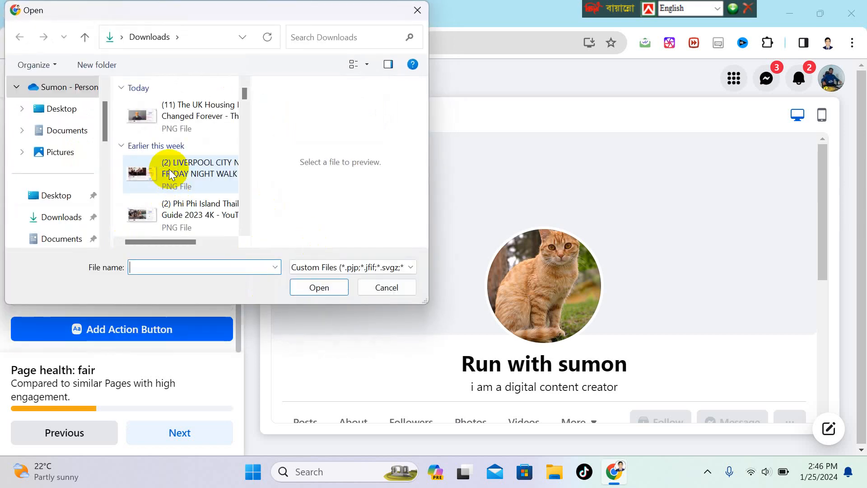
{"action": "scroll", "coordinate": [171, 168], "scroll_direction": "down", "scroll_amount": 6}
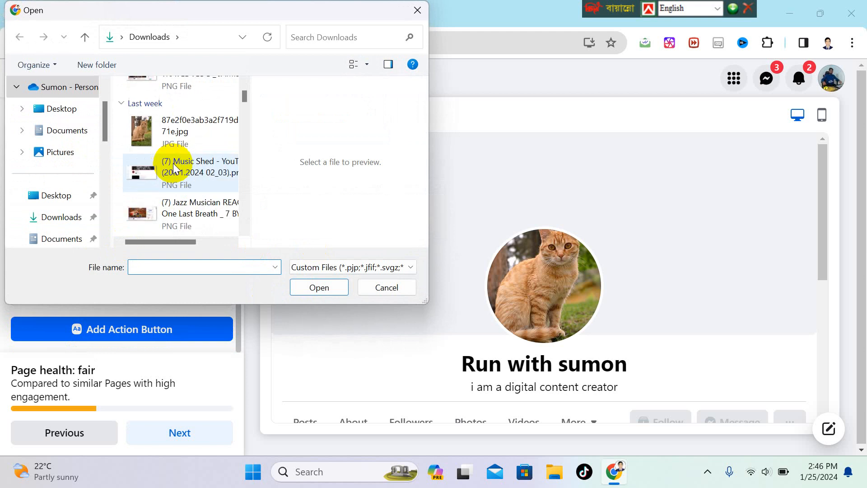
{"action": "scroll", "coordinate": [173, 164], "scroll_direction": "down", "scroll_amount": 5}
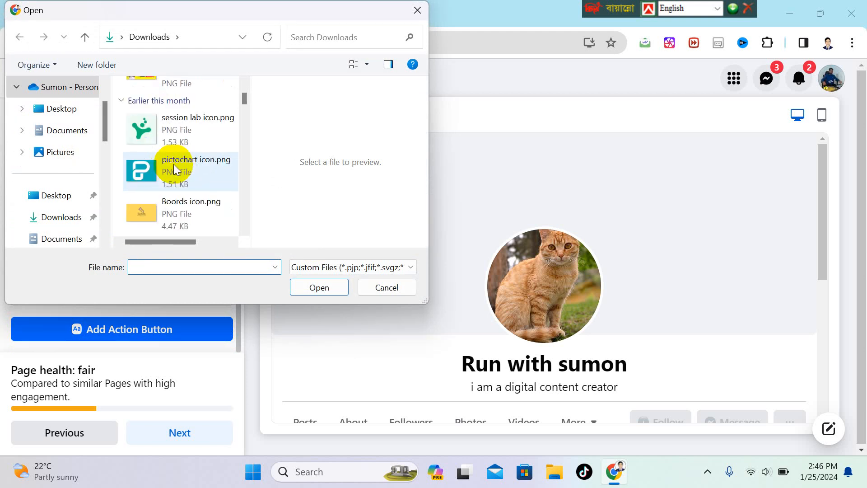
{"action": "left_click", "coordinate": [167, 211]}
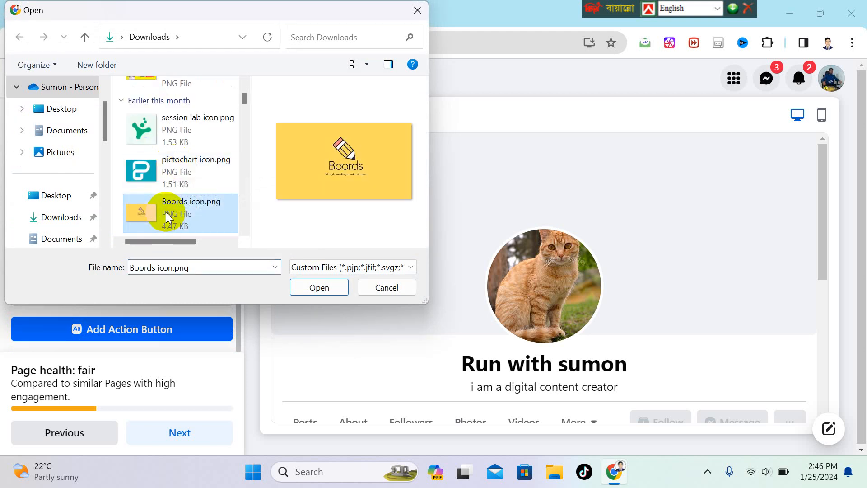
{"action": "left_click", "coordinate": [321, 287]}
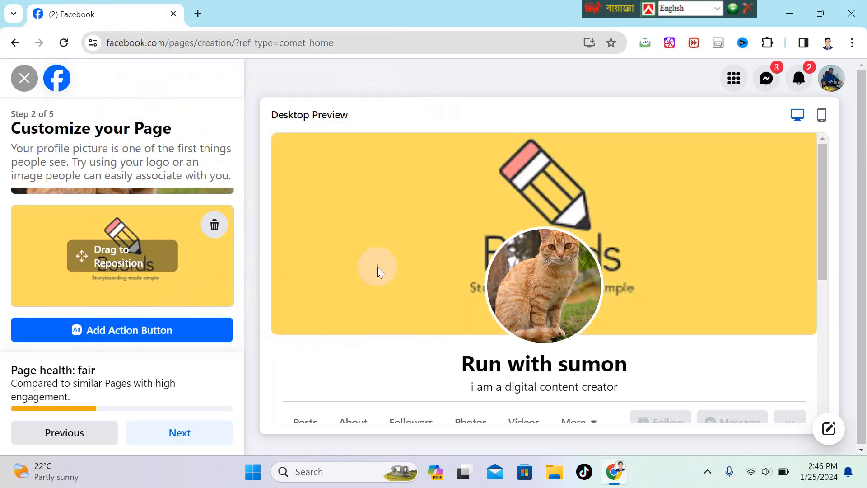
{"action": "scroll", "coordinate": [369, 271], "scroll_direction": "down", "scroll_amount": 2}
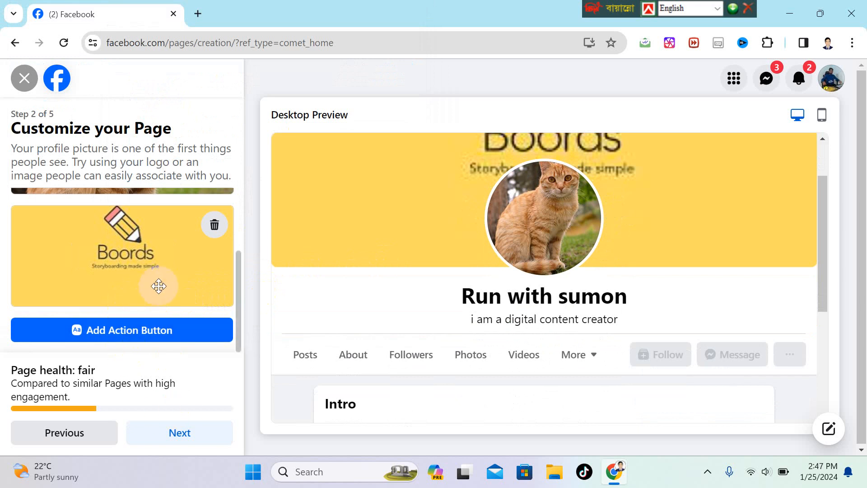
{"action": "left_click", "coordinate": [181, 435]}
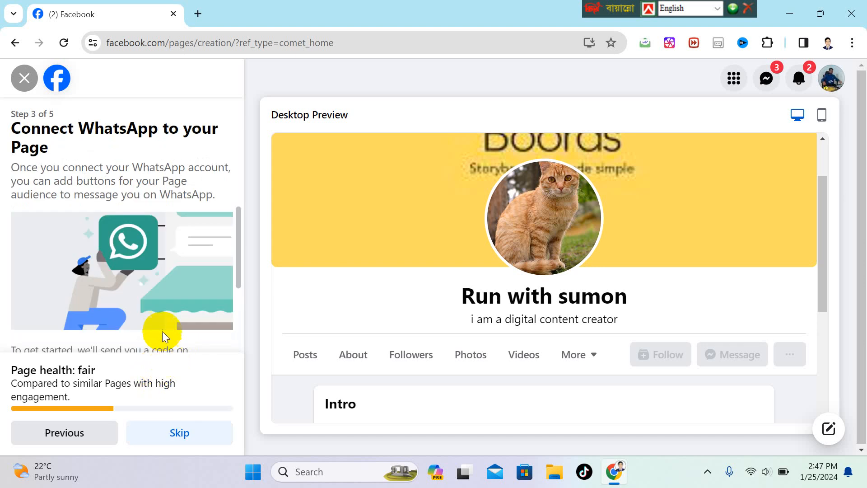
Choose Bangladesh (BD+880) as the country code and start entering the WhatsApp phone number.
{"action": "scroll", "coordinate": [161, 330], "scroll_direction": "down", "scroll_amount": 3}
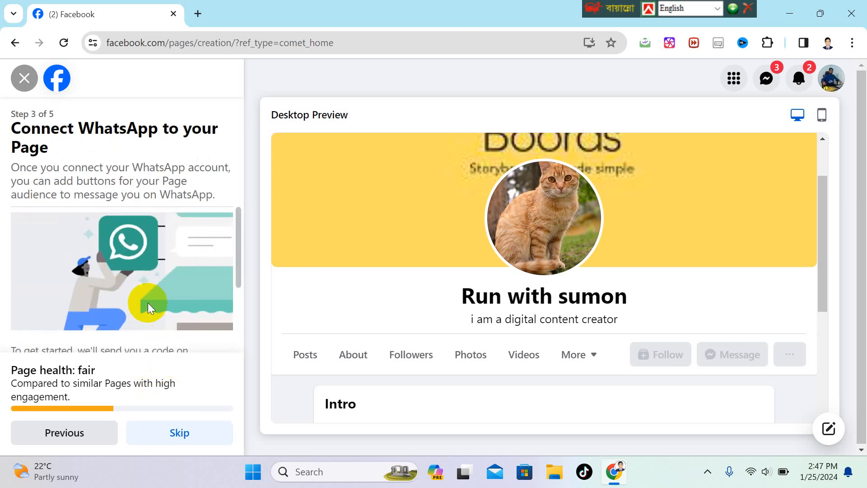
{"action": "left_click", "coordinate": [148, 302]}
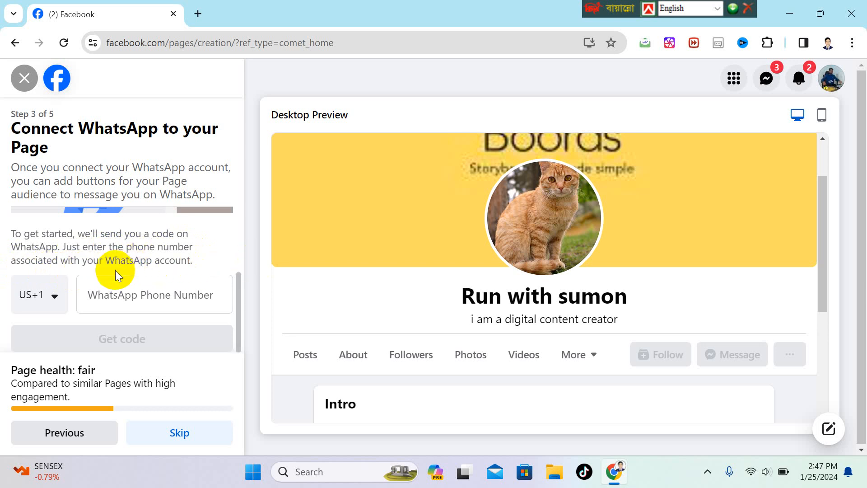
{"action": "left_click", "coordinate": [55, 298]}
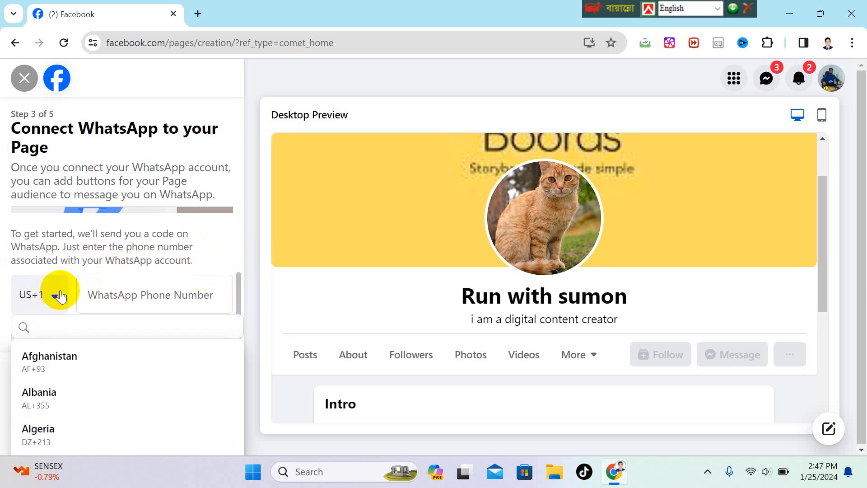
{"action": "scroll", "coordinate": [58, 377], "scroll_direction": "down", "scroll_amount": 5}
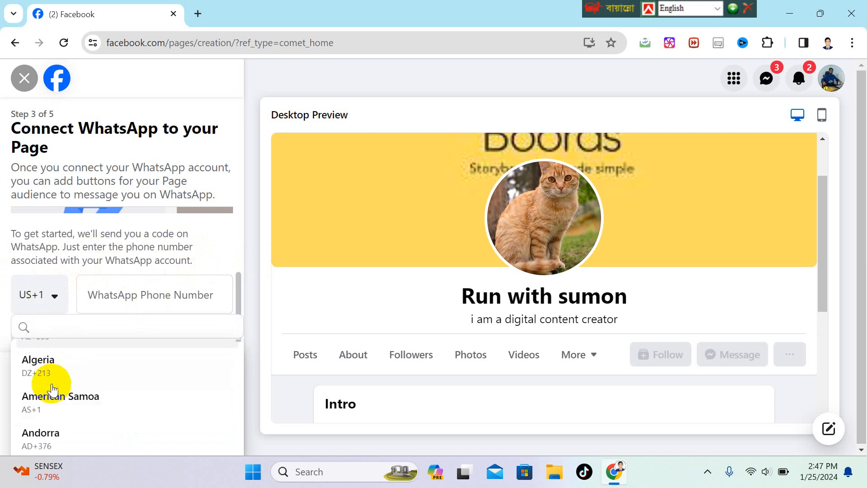
{"action": "scroll", "coordinate": [84, 392], "scroll_direction": "down", "scroll_amount": 5}
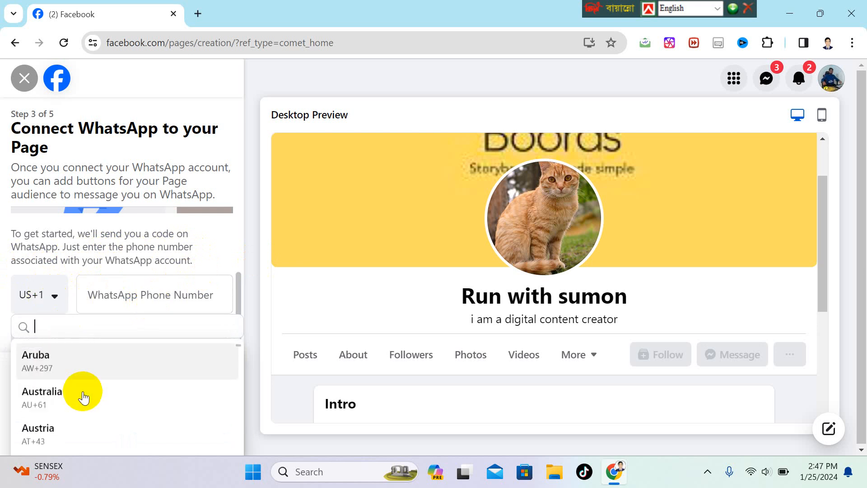
{"action": "left_click", "coordinate": [78, 435]}
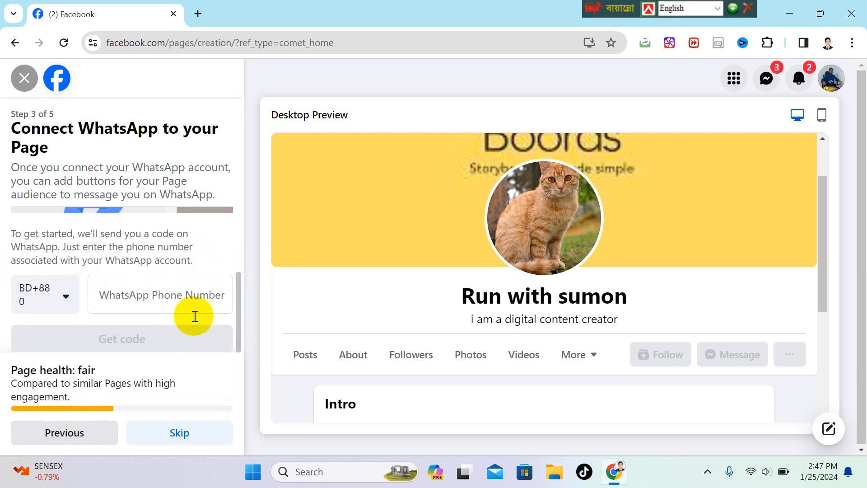
{"action": "left_click", "coordinate": [198, 296]}
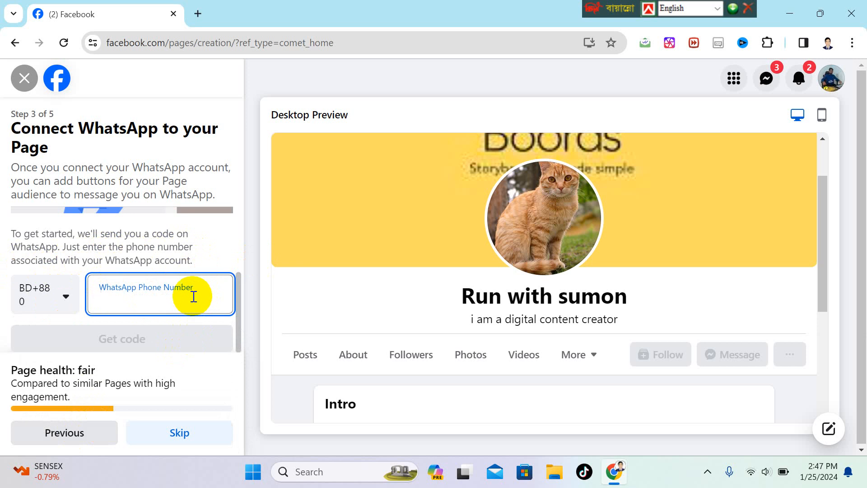
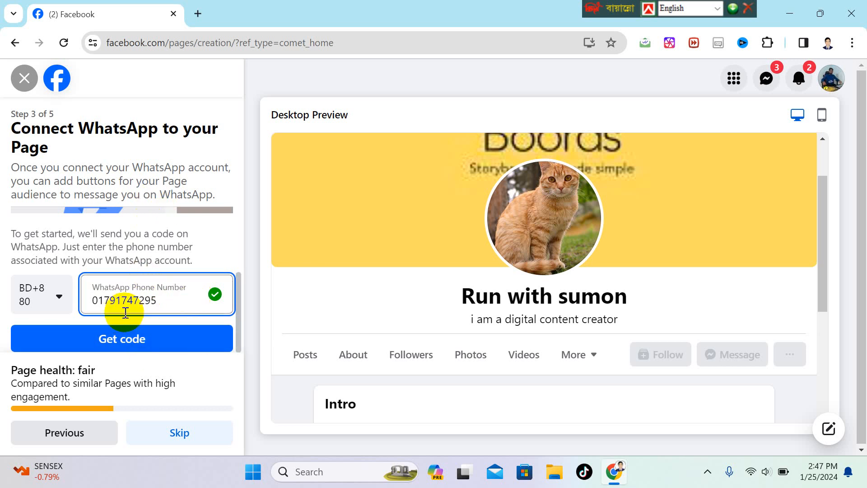
Request a WhatsApp verification code, enter and confirm it, then continue to Build your Page audience.
{"action": "left_click", "coordinate": [171, 345]}
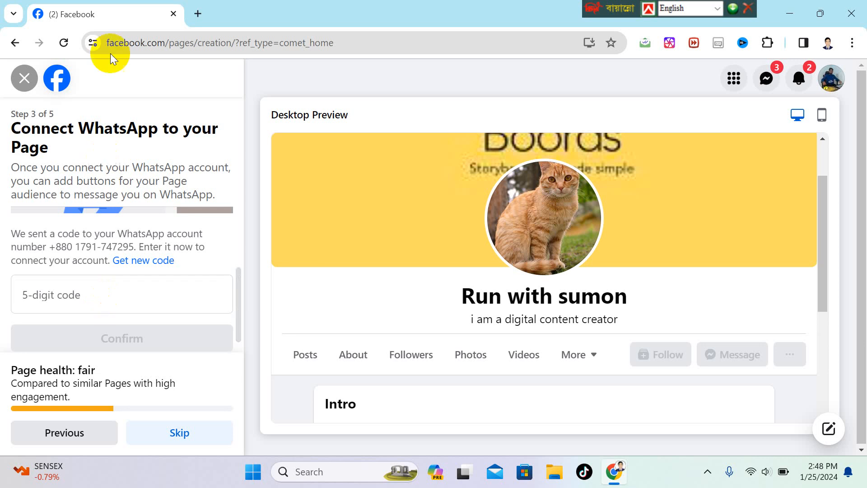
{"action": "left_click", "coordinate": [95, 301]}
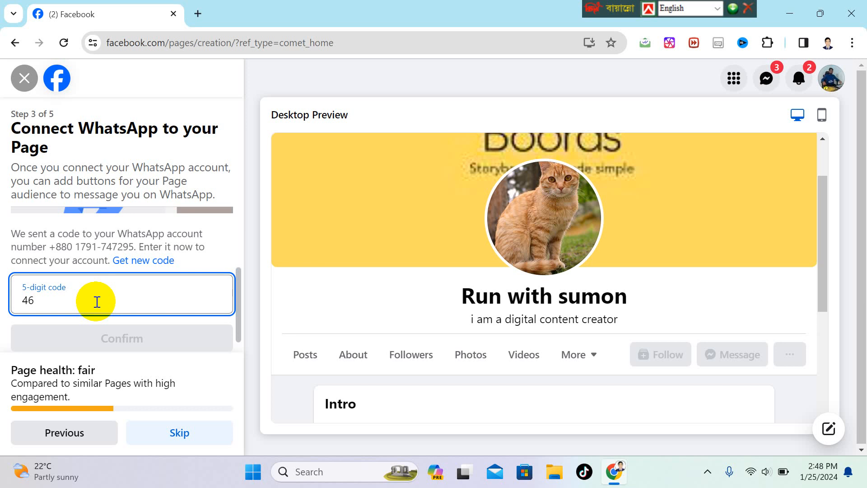
{"action": "type", "text": "4"}
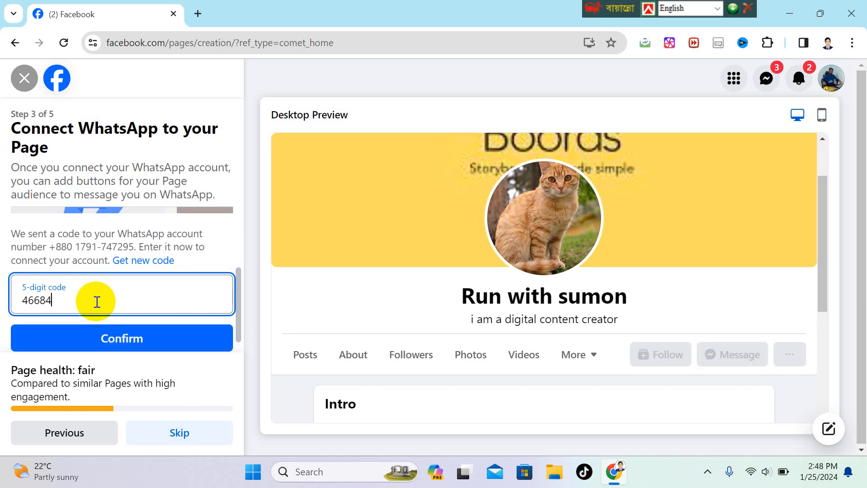
{"action": "left_click", "coordinate": [122, 348]}
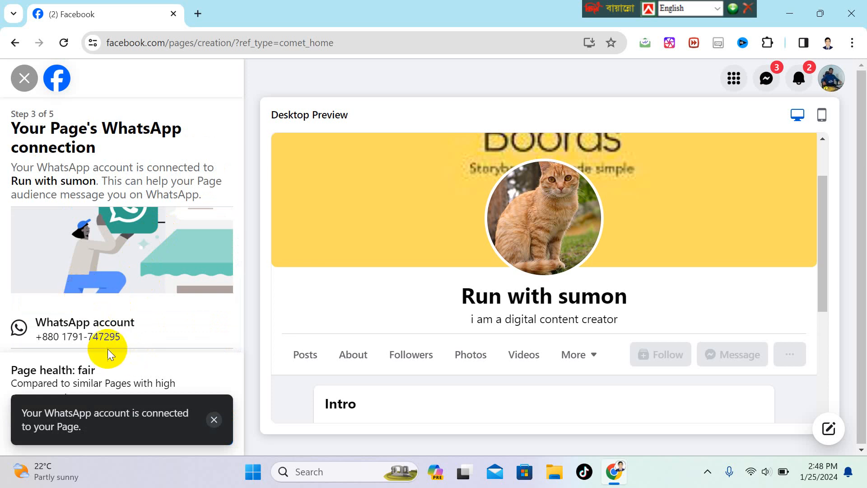
{"action": "left_click", "coordinate": [194, 427]}
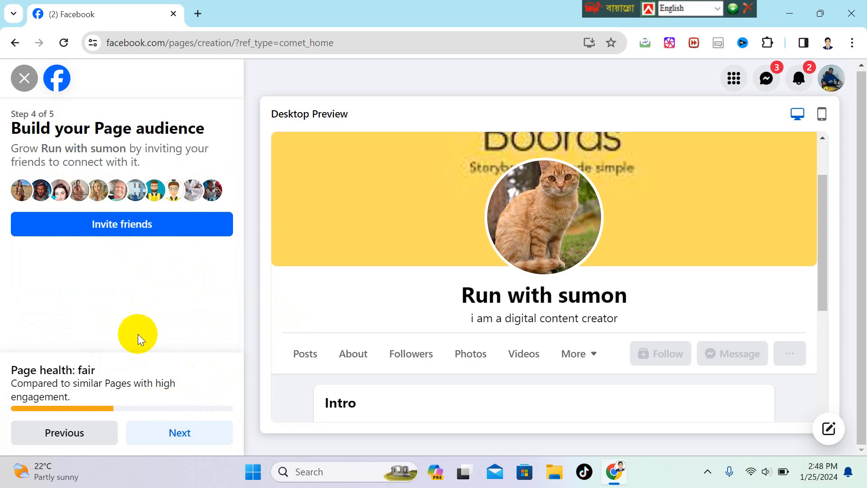
Move past the audience step, review the Step 5 notification toggles, and finish with Done.
{"action": "left_click", "coordinate": [178, 432]}
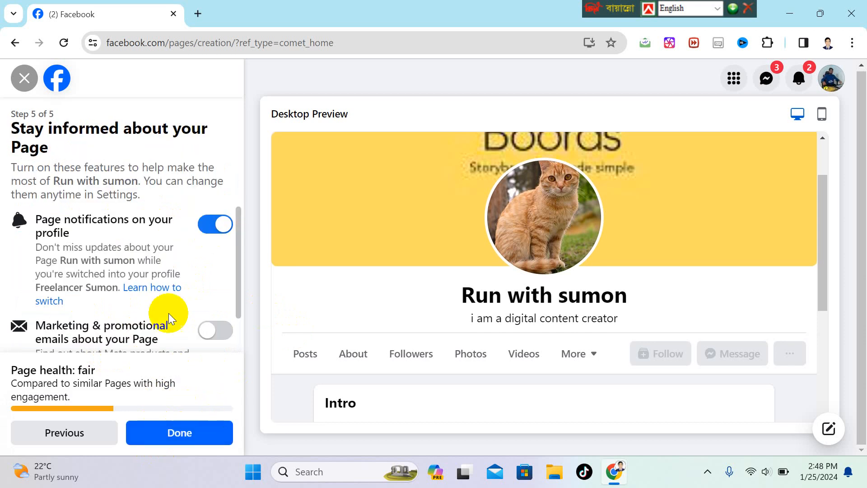
{"action": "scroll", "coordinate": [124, 248], "scroll_direction": "down", "scroll_amount": 1}
{"action": "scroll", "coordinate": [125, 248], "scroll_direction": "up", "scroll_amount": 1}
{"action": "scroll", "coordinate": [126, 247], "scroll_direction": "down", "scroll_amount": 1}
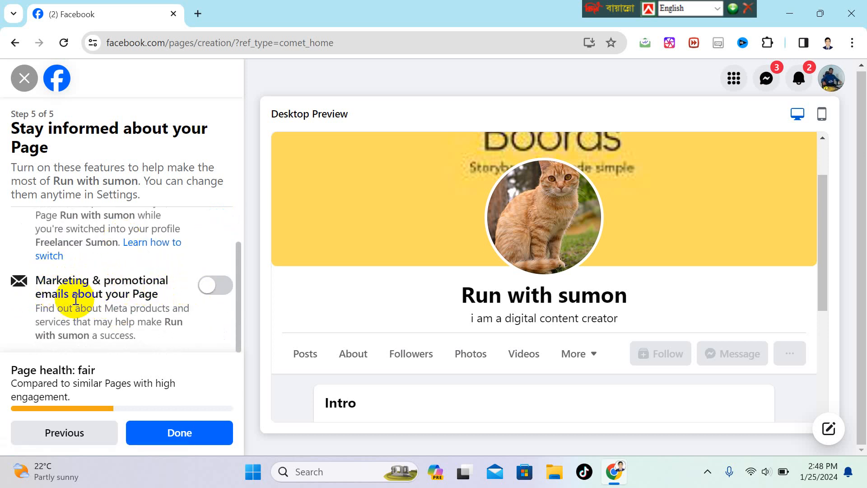
{"action": "scroll", "coordinate": [166, 296], "scroll_direction": "up", "scroll_amount": 1}
{"action": "scroll", "coordinate": [167, 299], "scroll_direction": "down", "scroll_amount": 1}
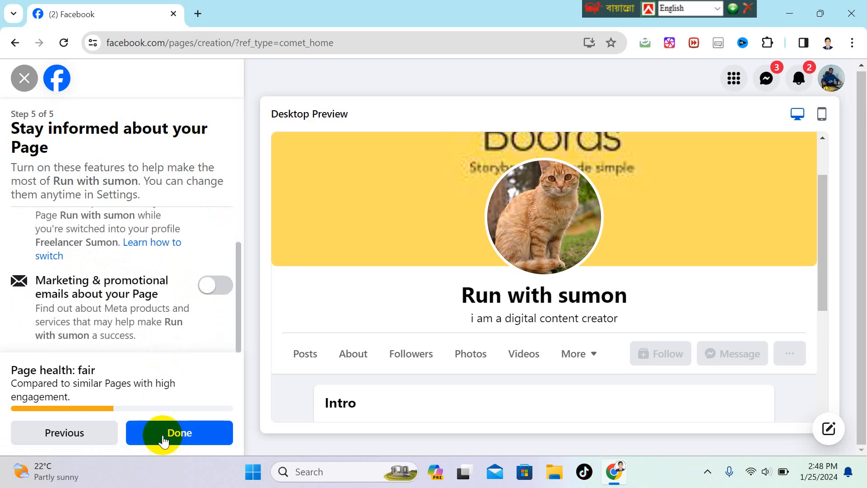
{"action": "left_click", "coordinate": [184, 434]}
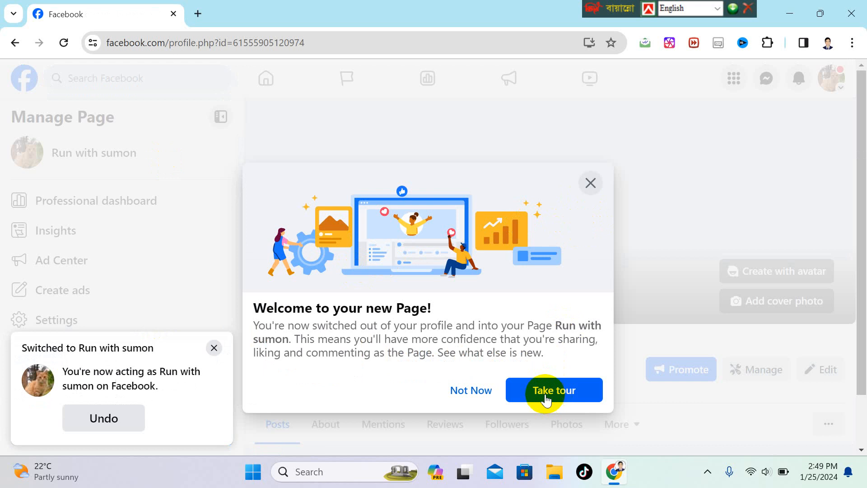
Choose Not Now on the welcome prompt and scroll through the Run with sumon Page.
{"action": "left_click", "coordinate": [475, 390]}
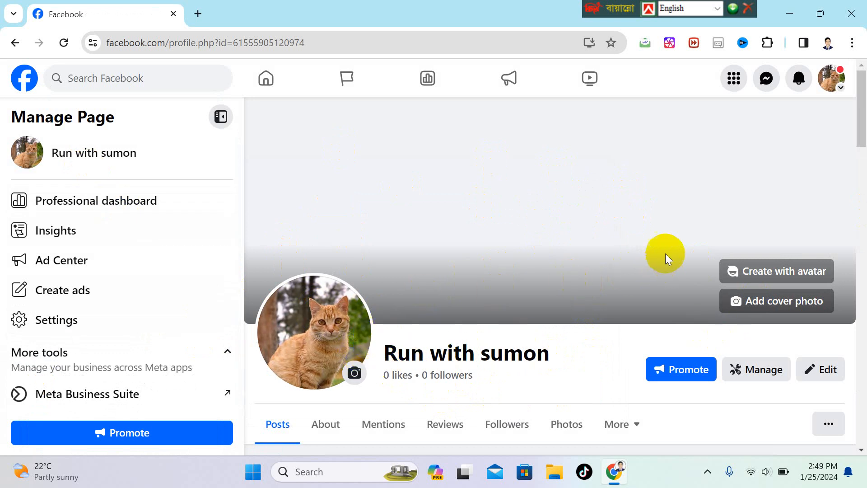
{"action": "scroll", "coordinate": [354, 309], "scroll_direction": "down", "scroll_amount": 1}
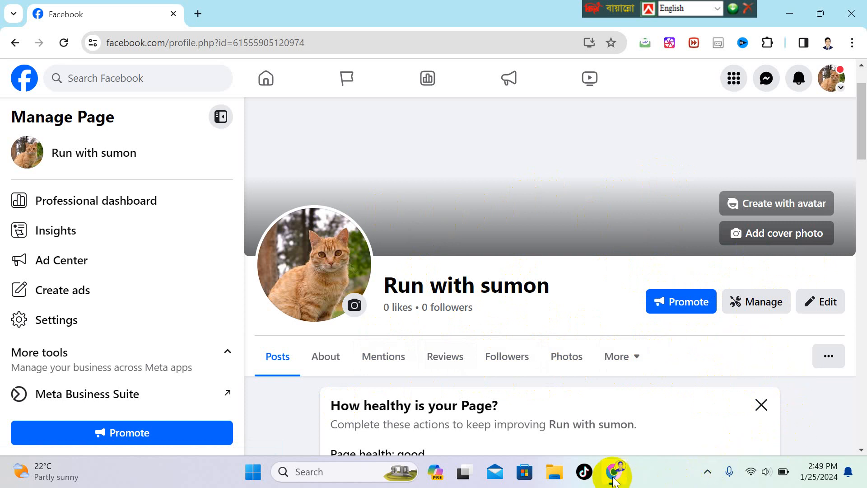
{"action": "mouse_move", "coordinate": [617, 478]}
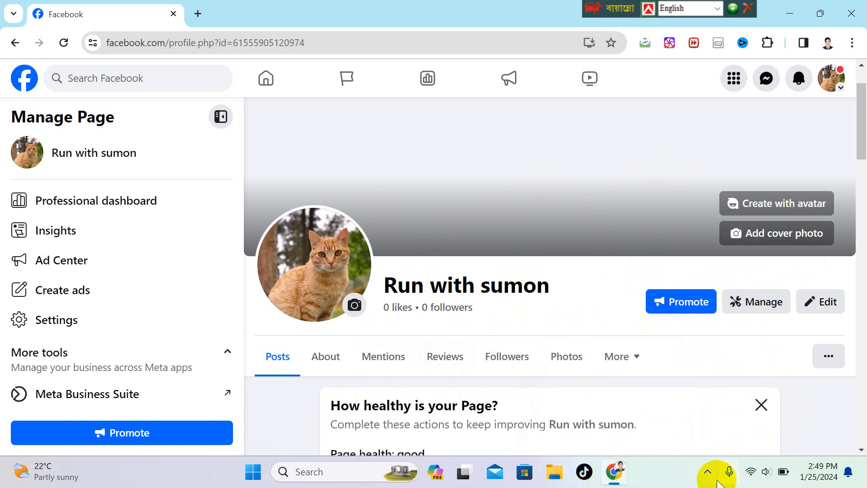